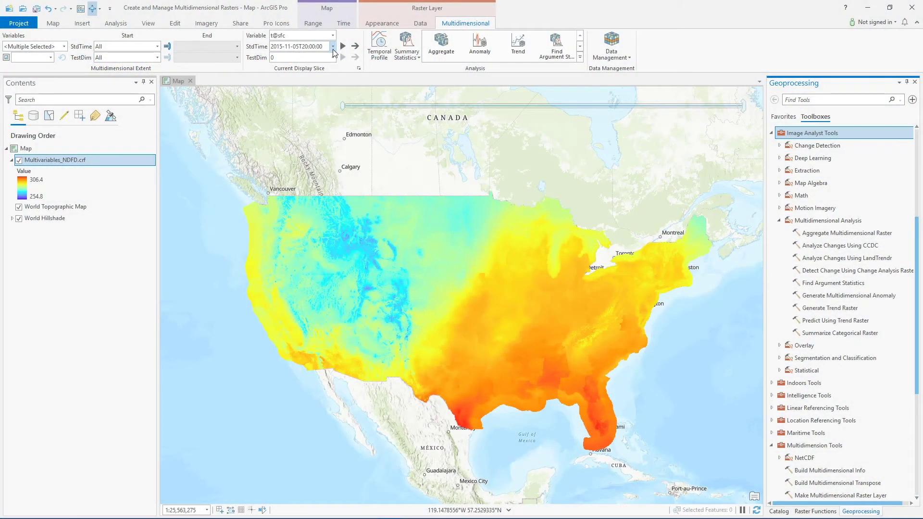
Show the 2015-11-06T08:00:00 time slice of t@sfc, then launch Trend from the Analysis gallery
click(332, 46)
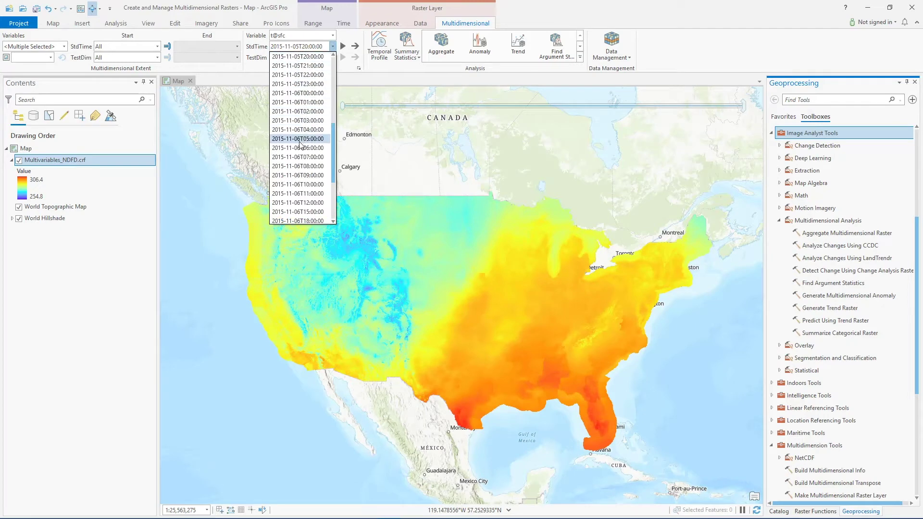
click(302, 166)
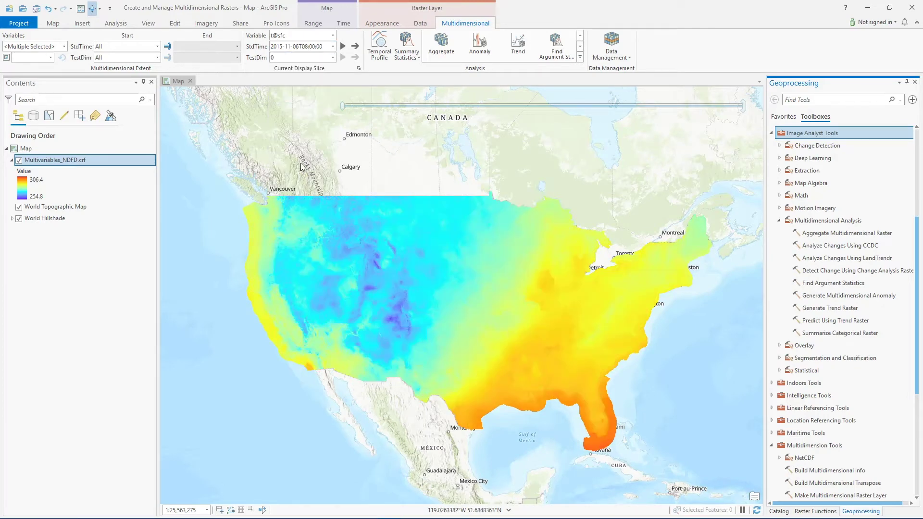
click(581, 56)
click(518, 50)
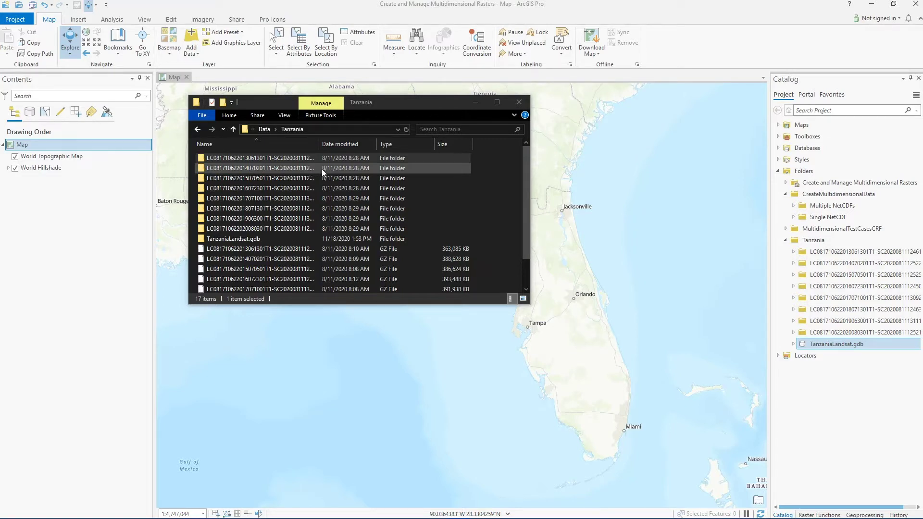
Close the File Explorer window showing the Tanzania data folder
click(523, 103)
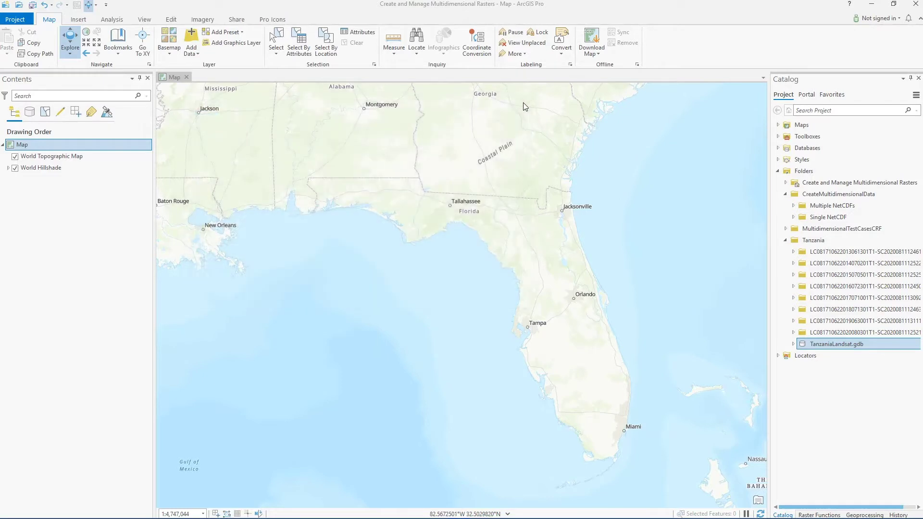
Create mosaic dataset TanzaniaMultidimensionalLandsat in TanzaniaLandsat.gdb using the Landsat OLI product definition
right_click(813, 346)
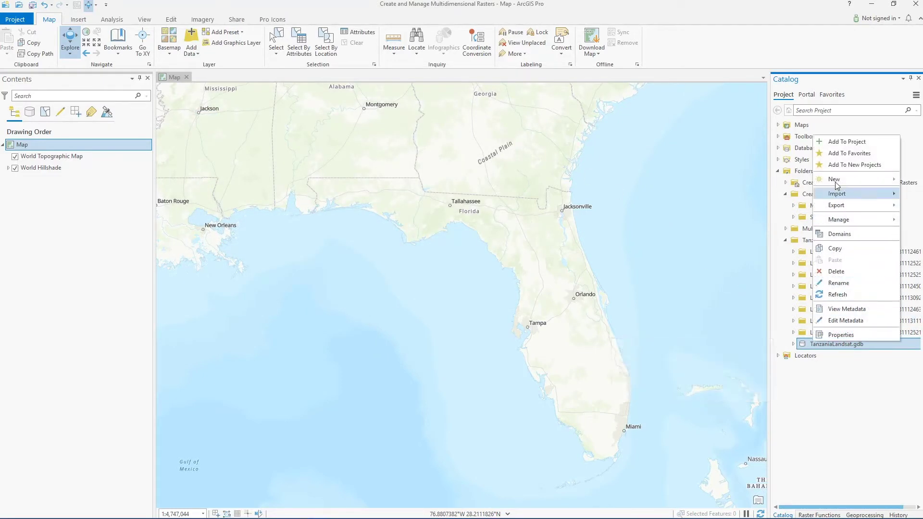
mouse_move(835, 180)
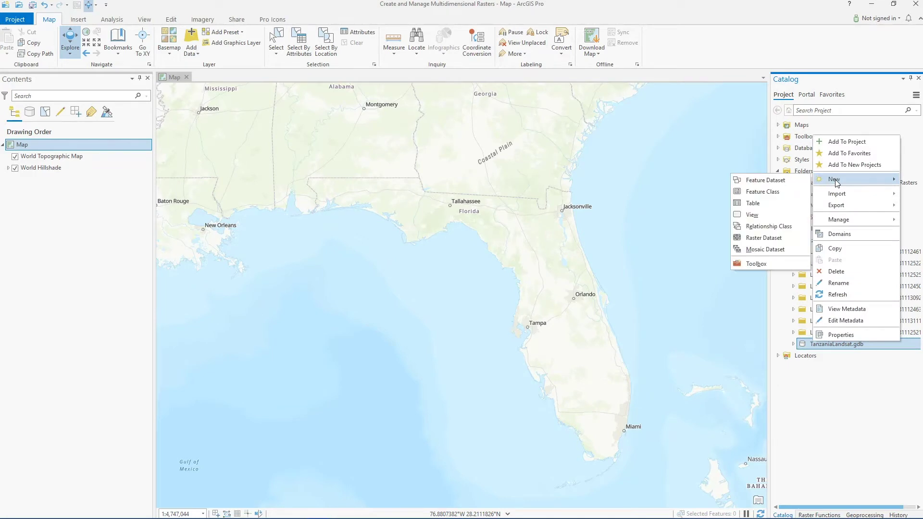
click(769, 248)
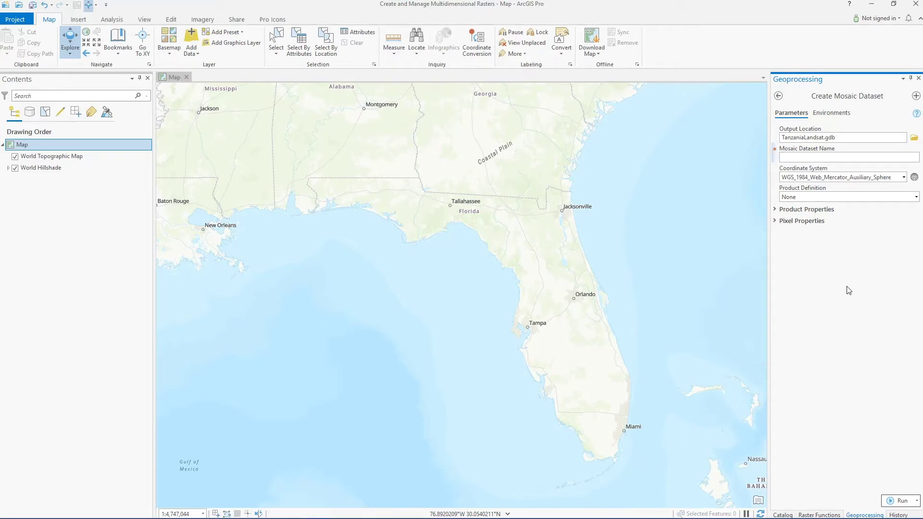
text(TanzaniaMultidimensionalLandsat)
click(818, 197)
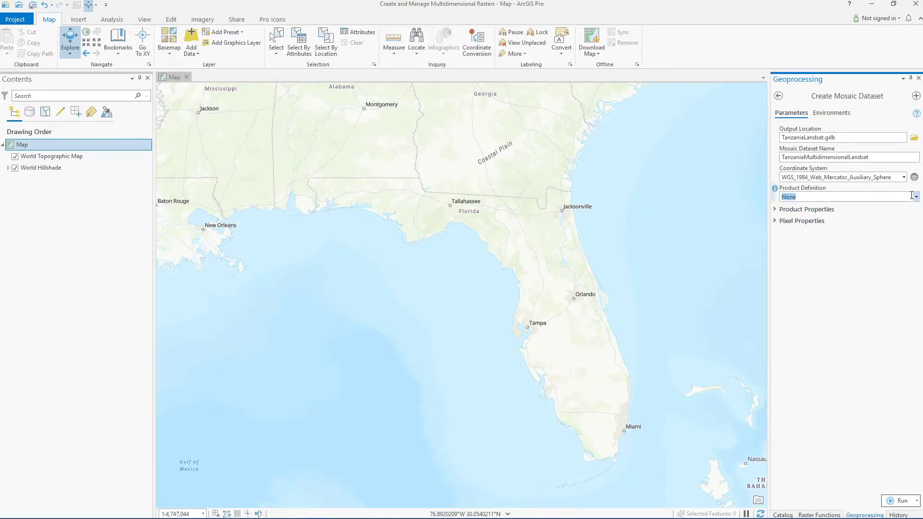
click(916, 197)
scroll(916, 256, down, 3)
scroll(916, 256, down, 2)
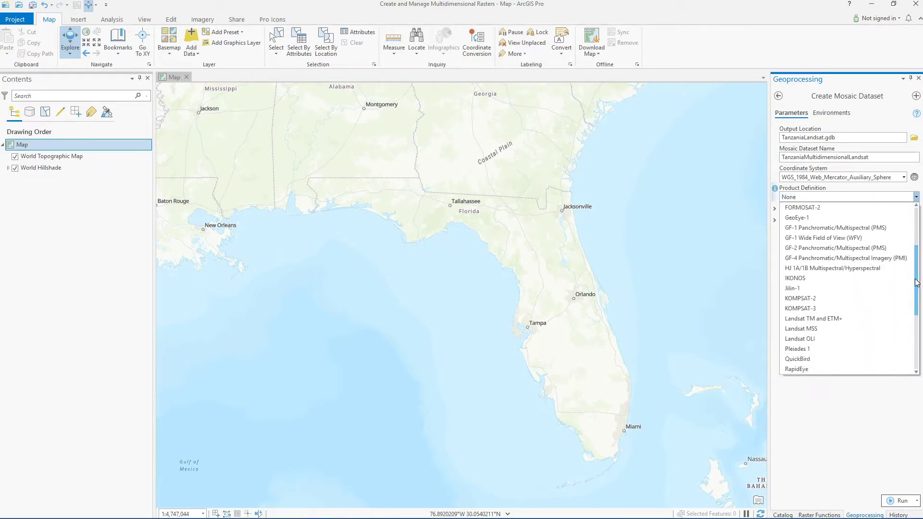
click(887, 339)
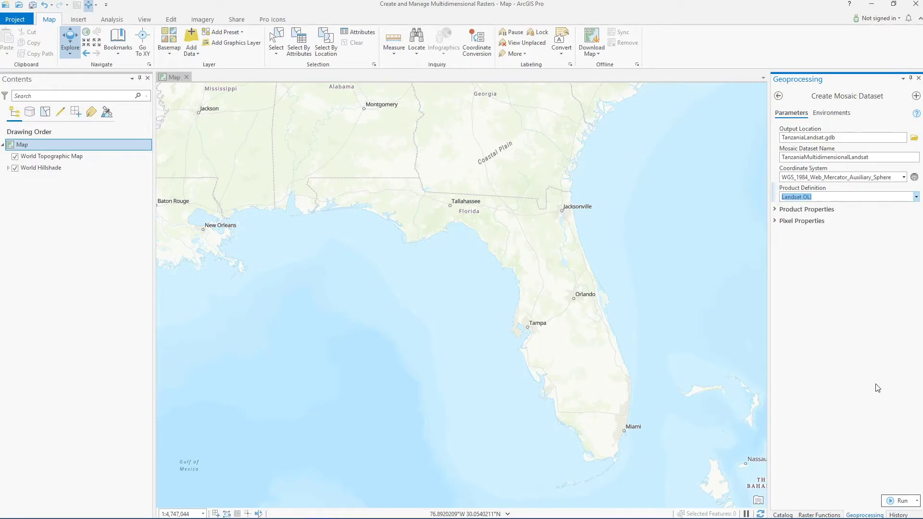
click(902, 503)
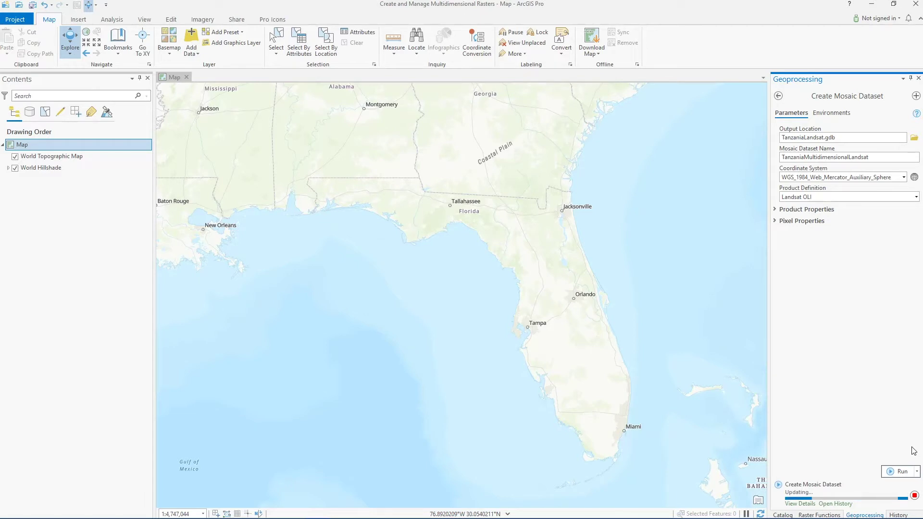
Set up Add Rasters for the new mosaic with the Tanzania folder as Folder input
click(783, 515)
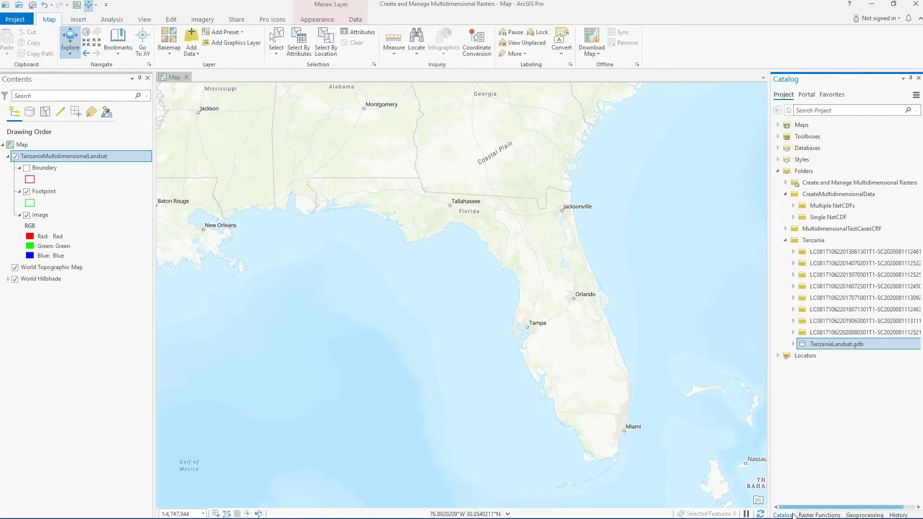
key(Right)
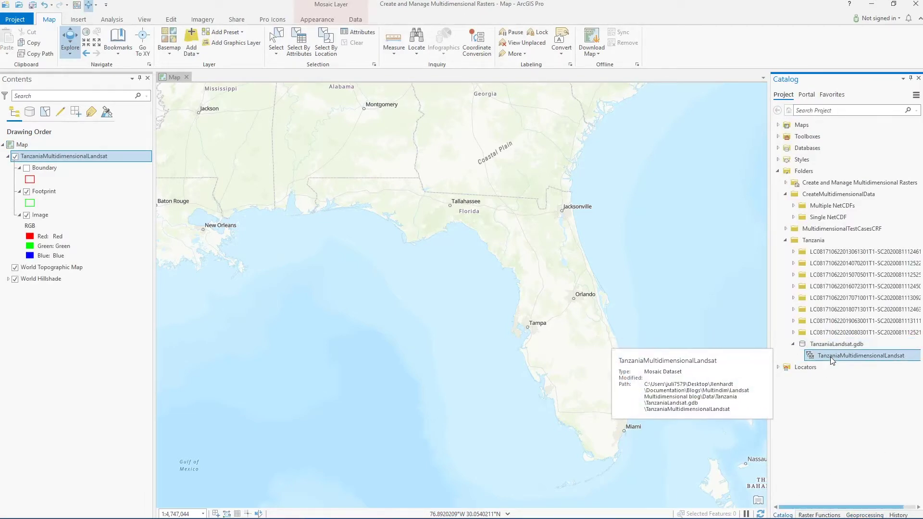
right_click(832, 360)
click(749, 183)
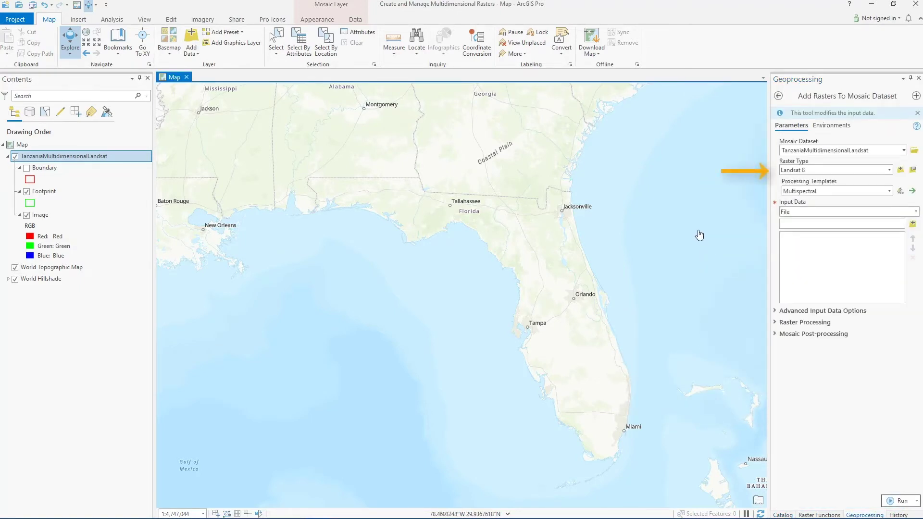
click(916, 212)
click(906, 232)
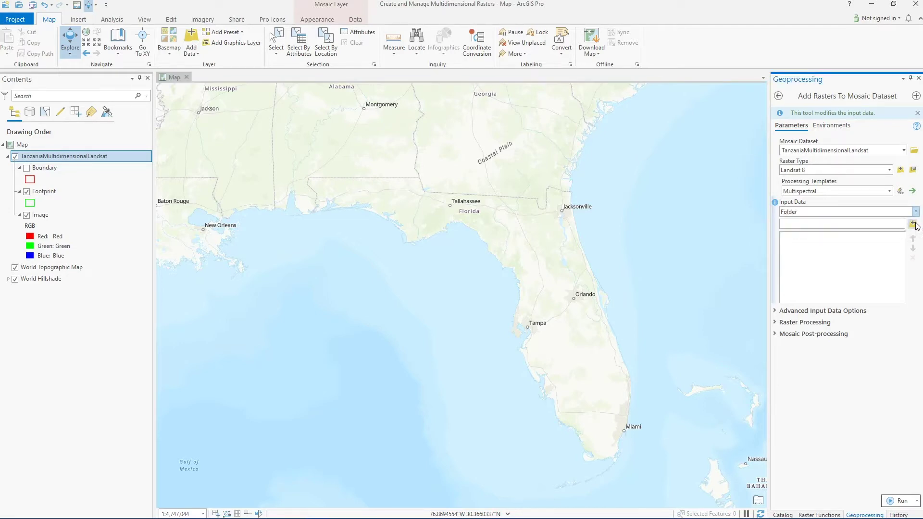
click(912, 224)
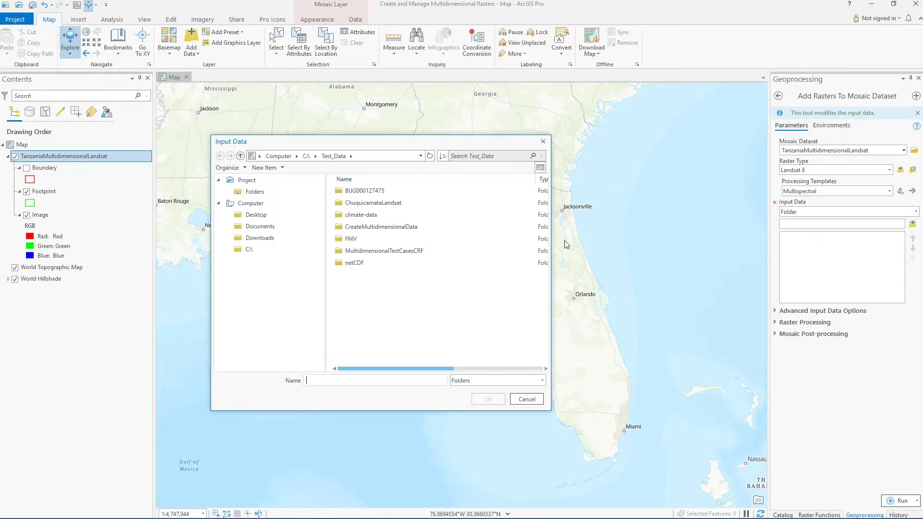
click(258, 193)
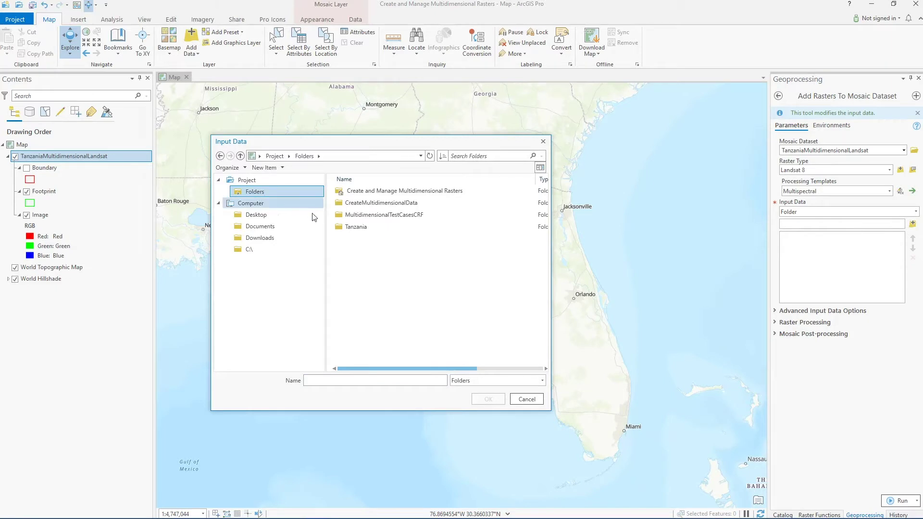
click(359, 228)
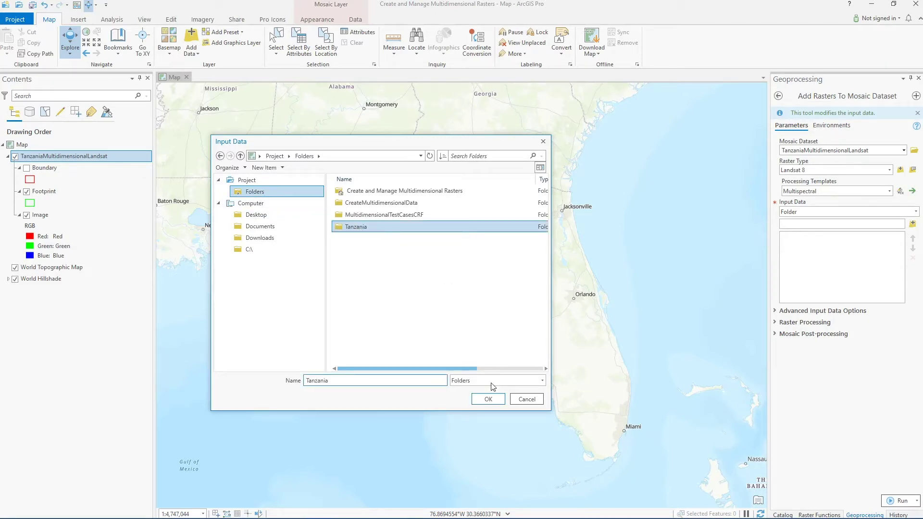
click(488, 399)
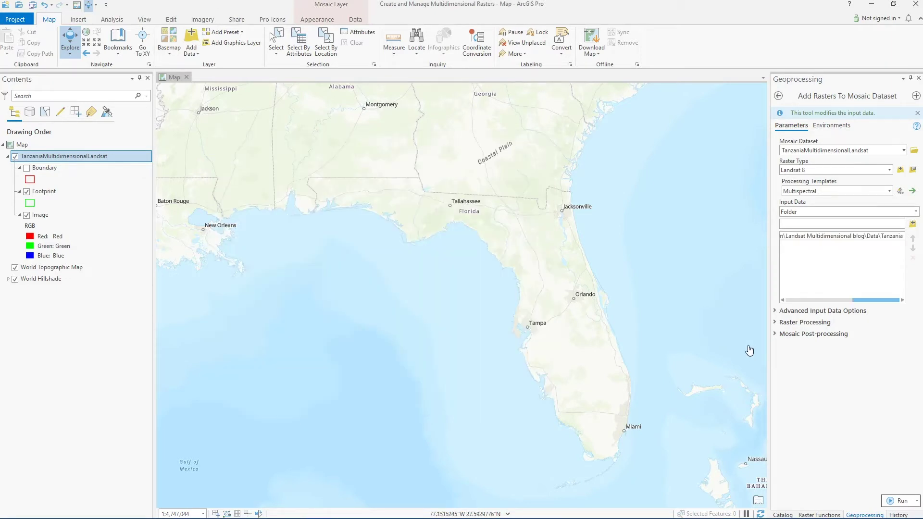
Apply the Surface Reflectance processing template and run the raster addition
click(889, 192)
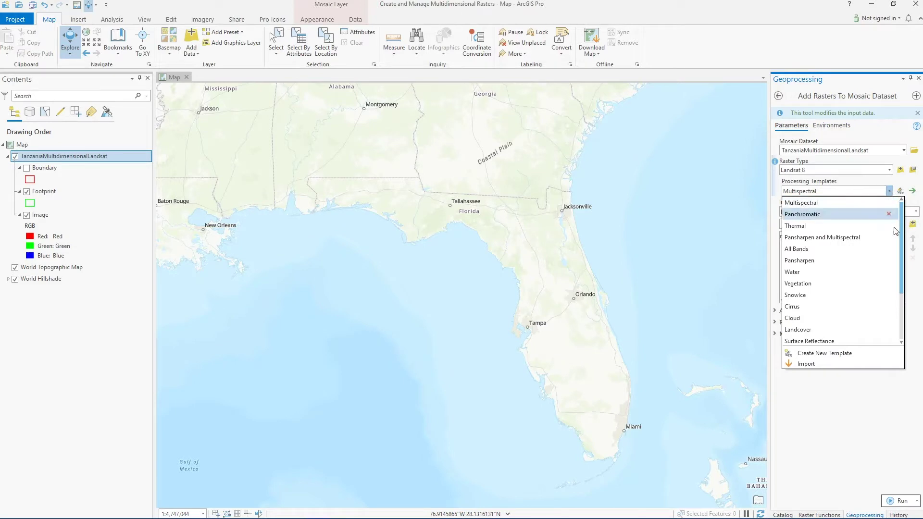
scroll(842, 332, down, 2)
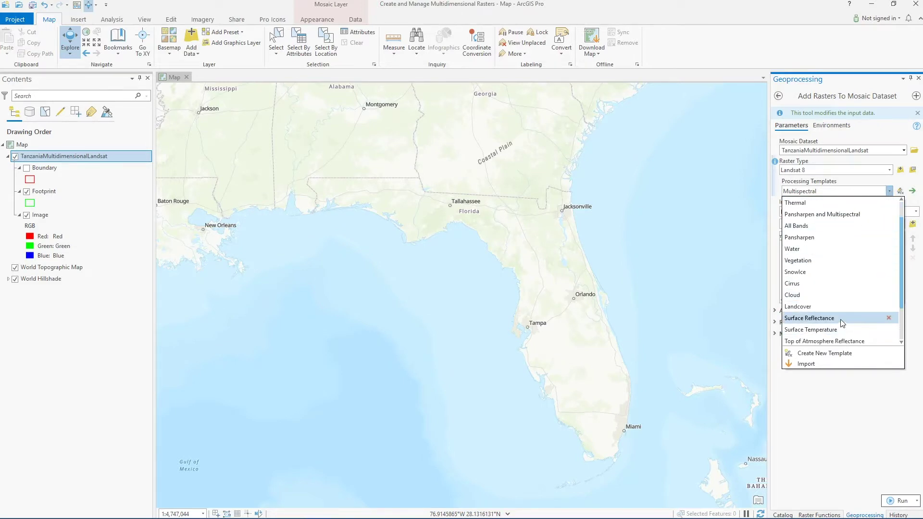
click(840, 320)
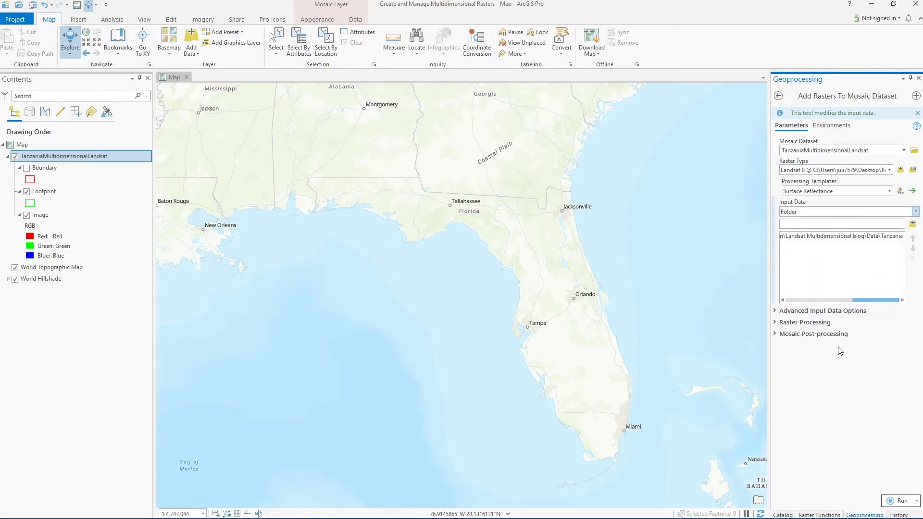
click(829, 335)
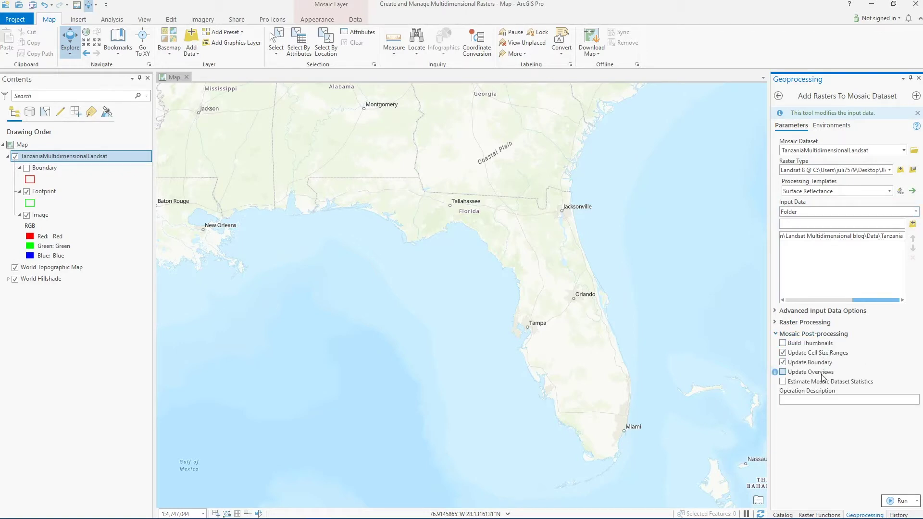
click(820, 323)
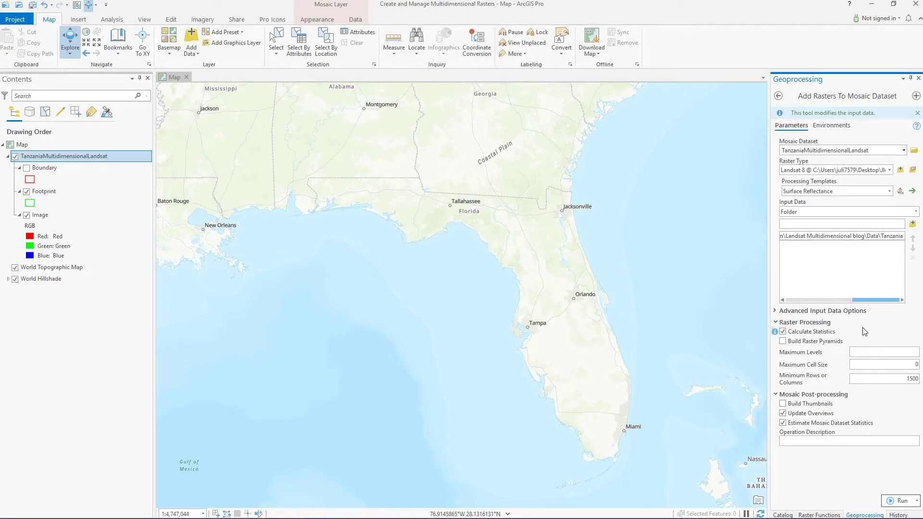
click(897, 501)
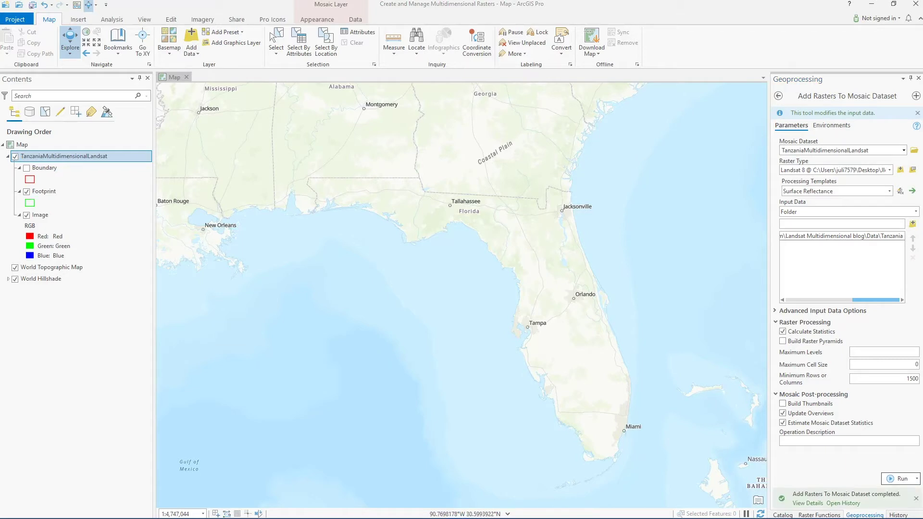
right_click(96, 156)
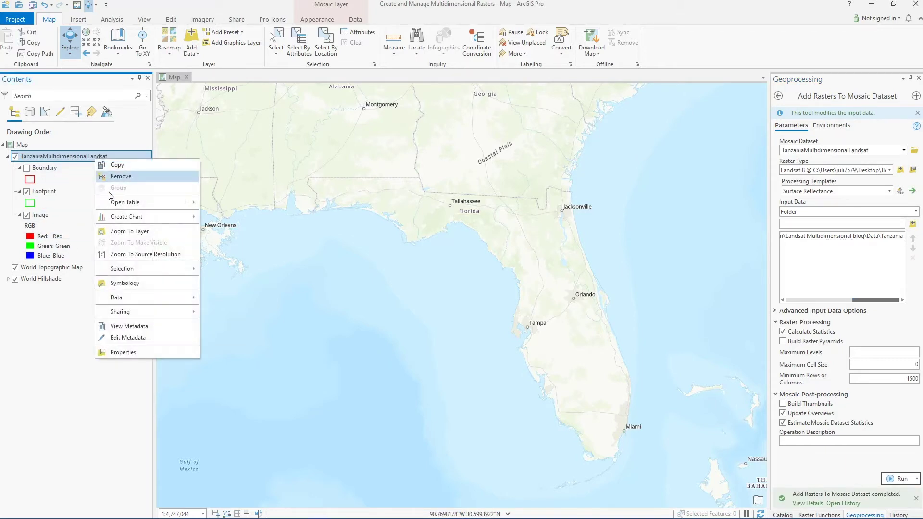
Zoom to the mosaic, review scene names in the Footprint attribute table, then zoom closer
click(117, 232)
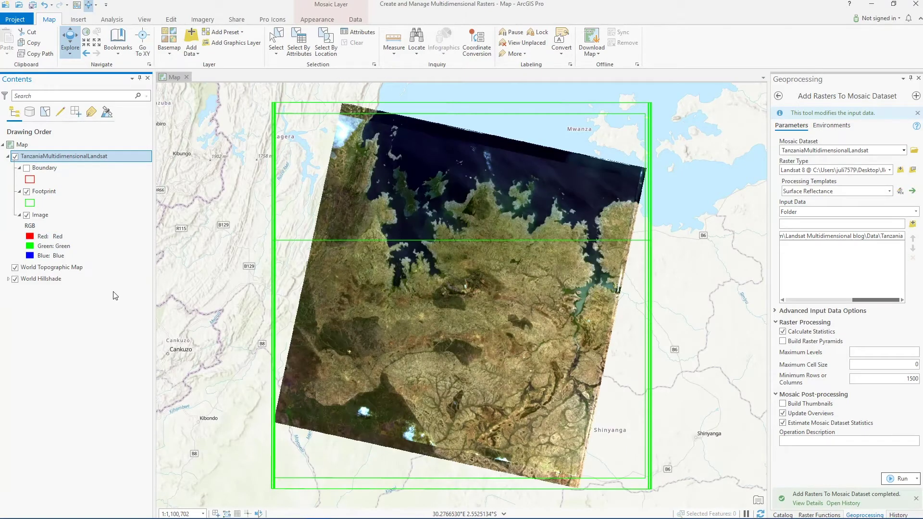
right_click(63, 195)
click(78, 229)
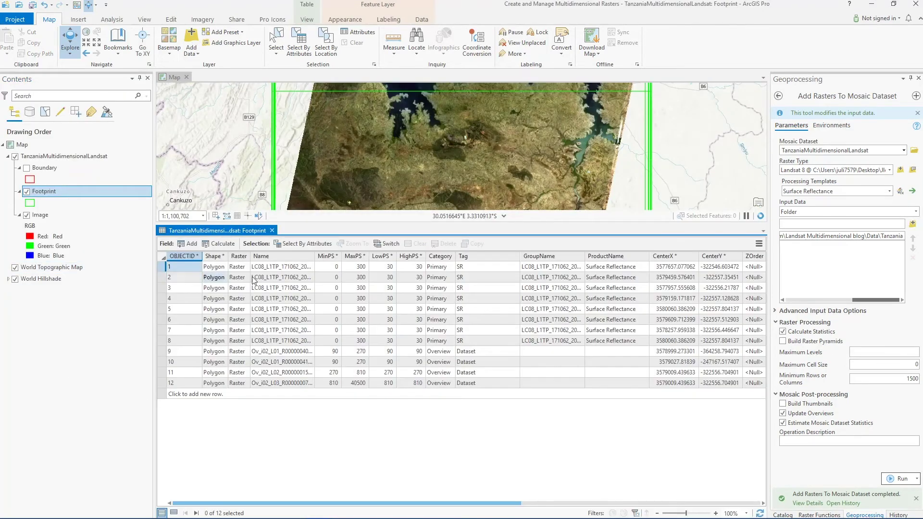
drag(321, 259, 407, 260)
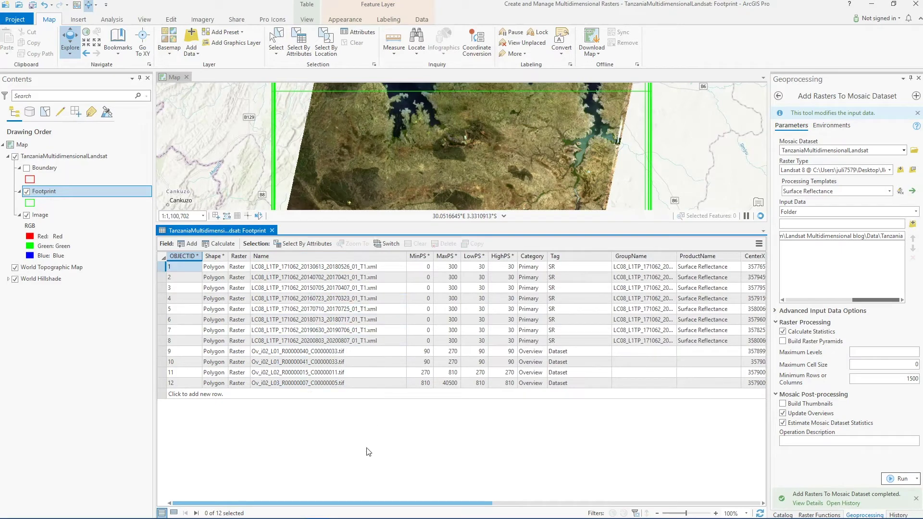
scroll(364, 504, right, 3)
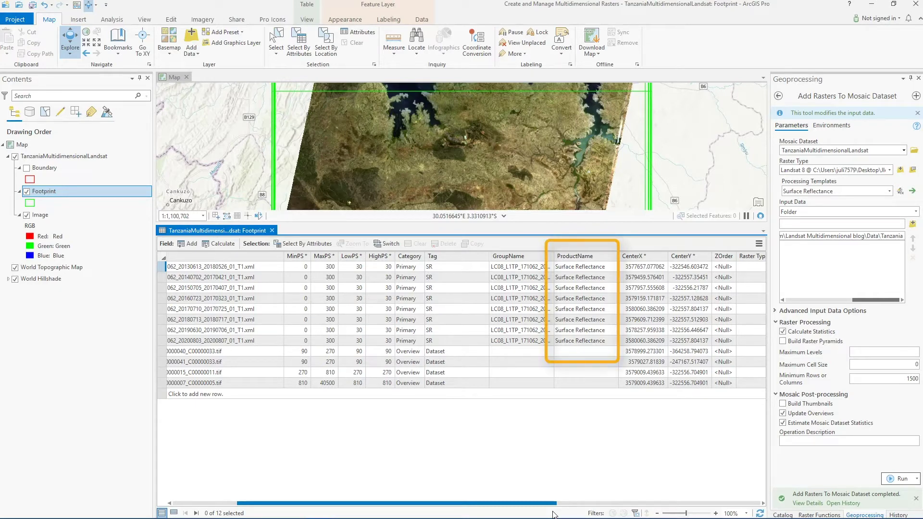
scroll(624, 505, right, 10)
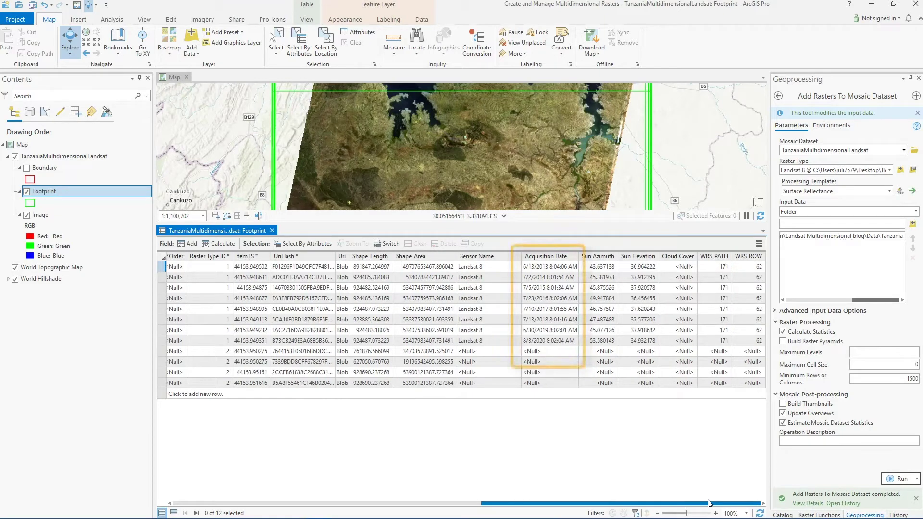
click(272, 231)
drag(384, 264, 419, 291)
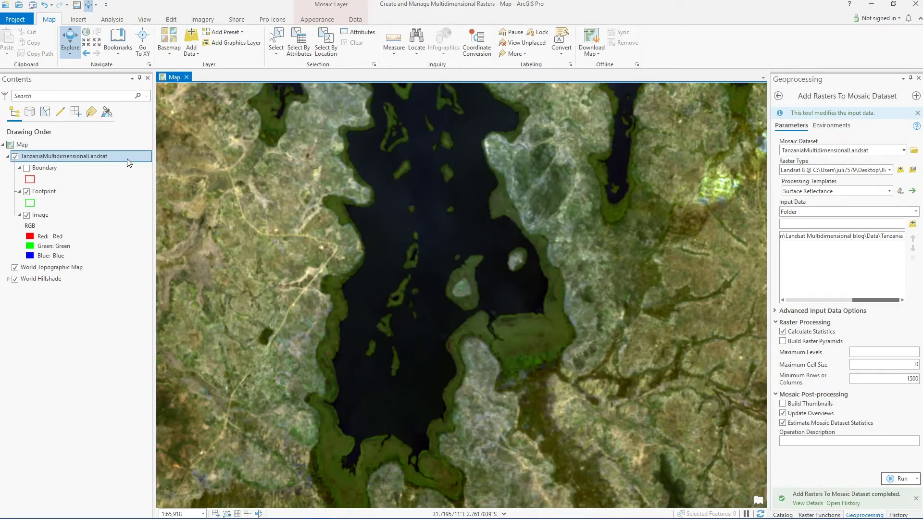
Start Build Multidimensional Info with TanzaniaMultidimensionalLandsat as the input mosaic
click(119, 160)
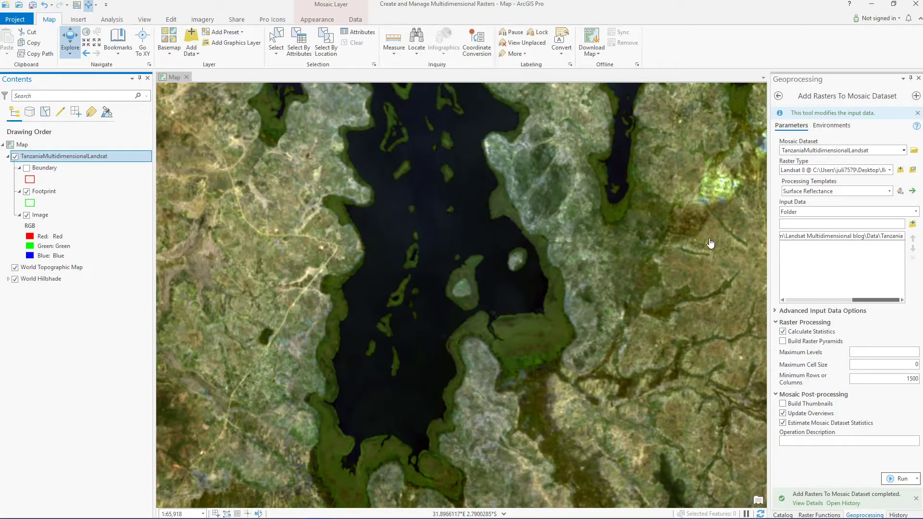
click(778, 96)
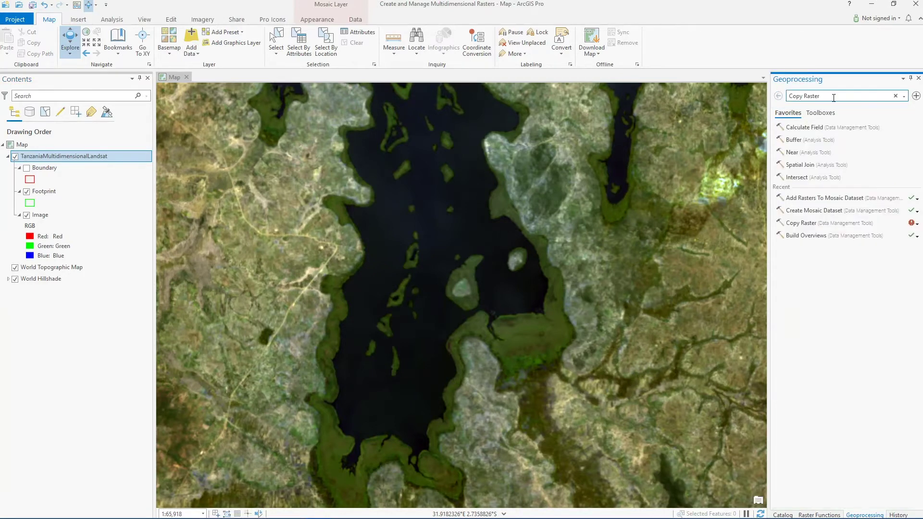
drag(833, 98, 779, 101)
text(Build Multidimensional Info)
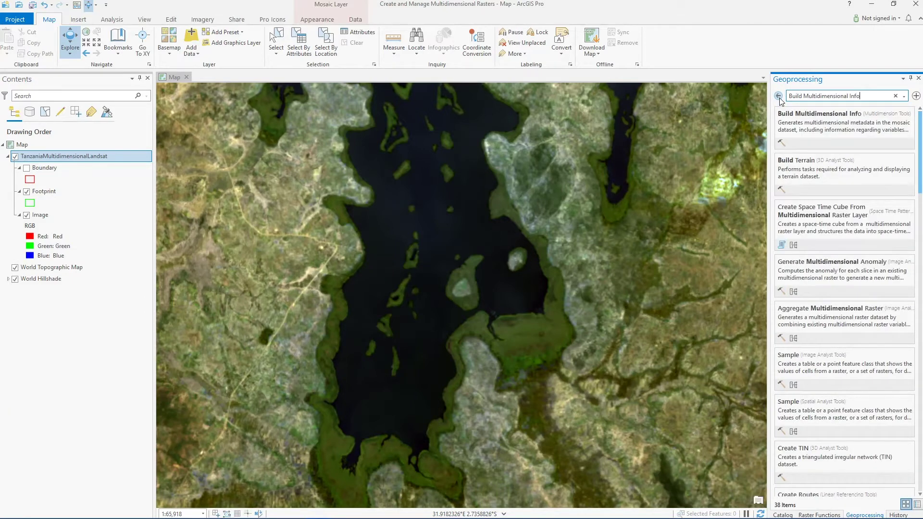
click(795, 119)
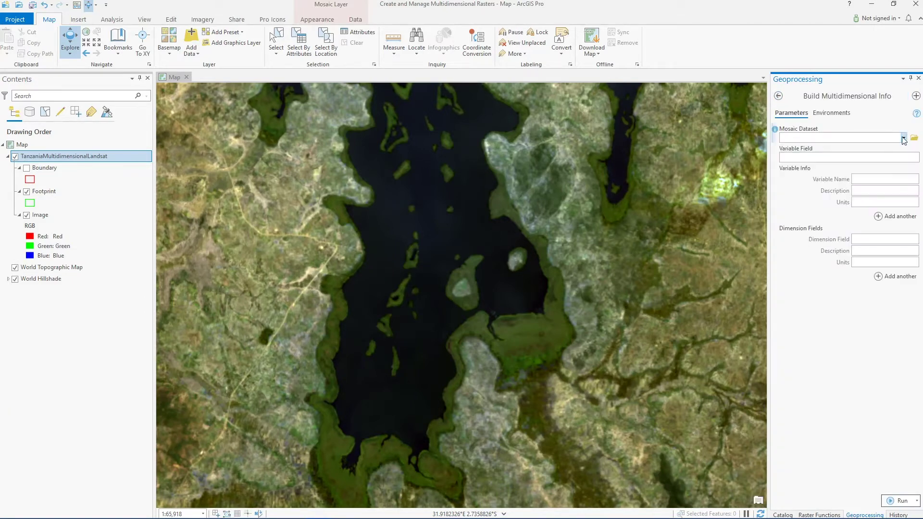
click(904, 139)
click(897, 149)
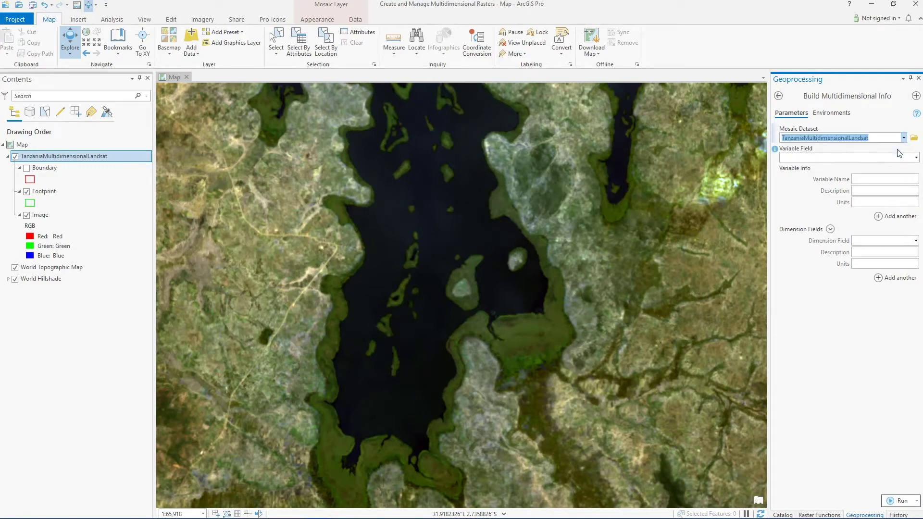
Define Surface Reflectance from ProductName ('Landsat8 Surface Reflectance') with AcquisitionDate dimension, and run
click(916, 159)
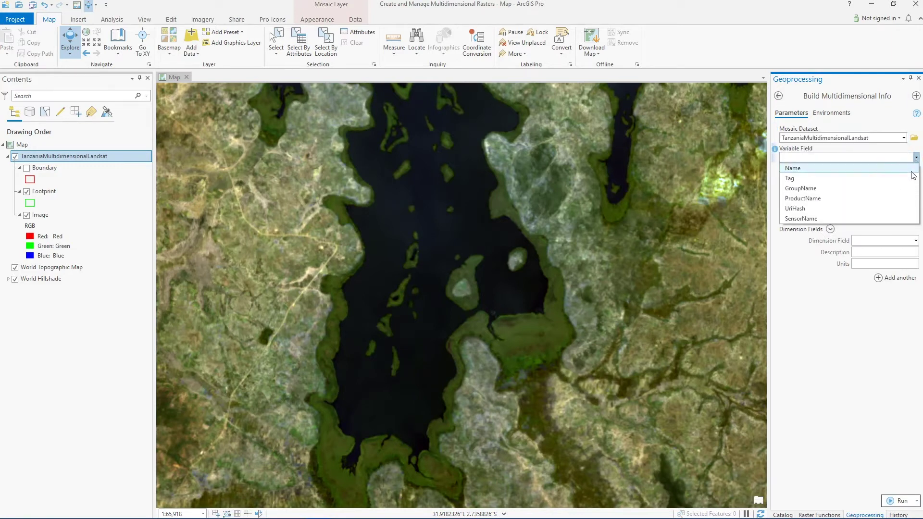
click(906, 198)
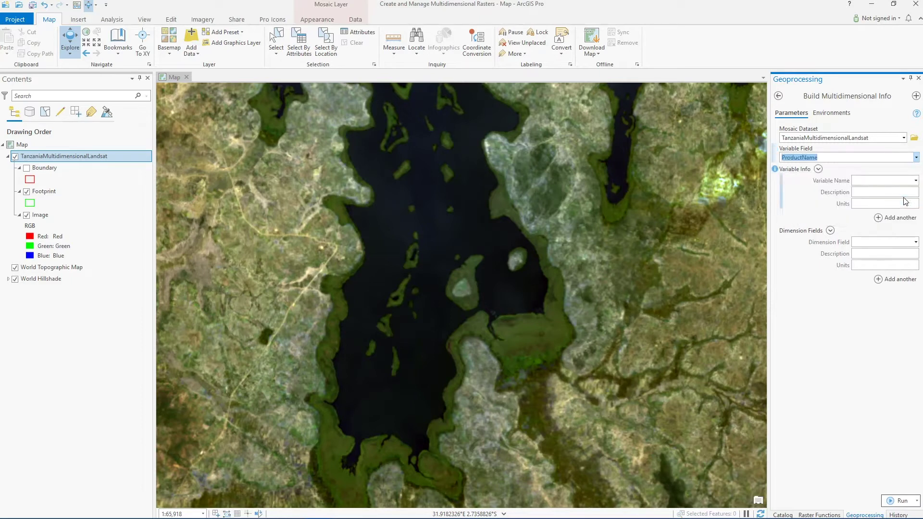
click(916, 181)
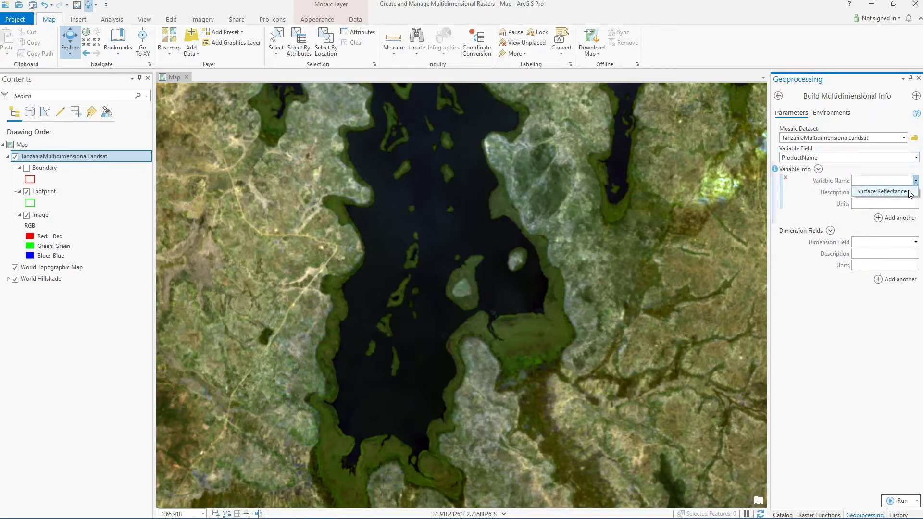
click(903, 191)
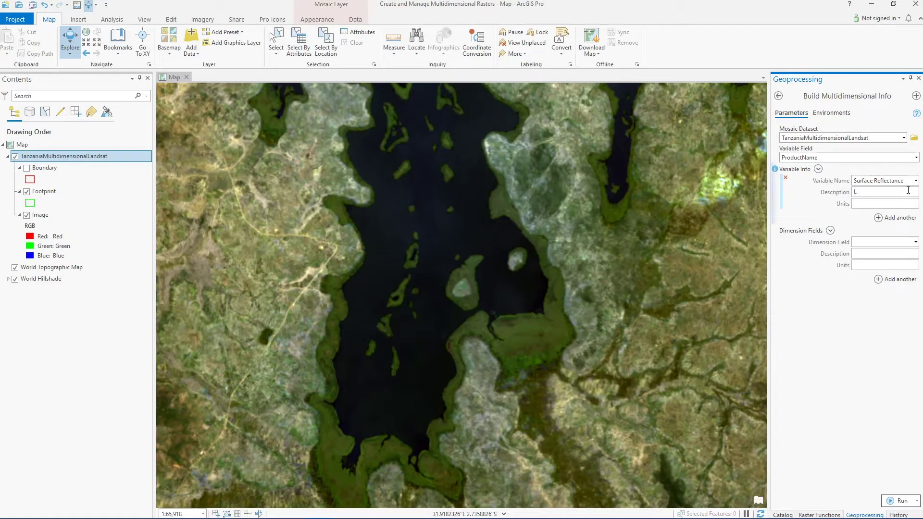
click(907, 191)
text(Landsat8 Surface Reflectance)
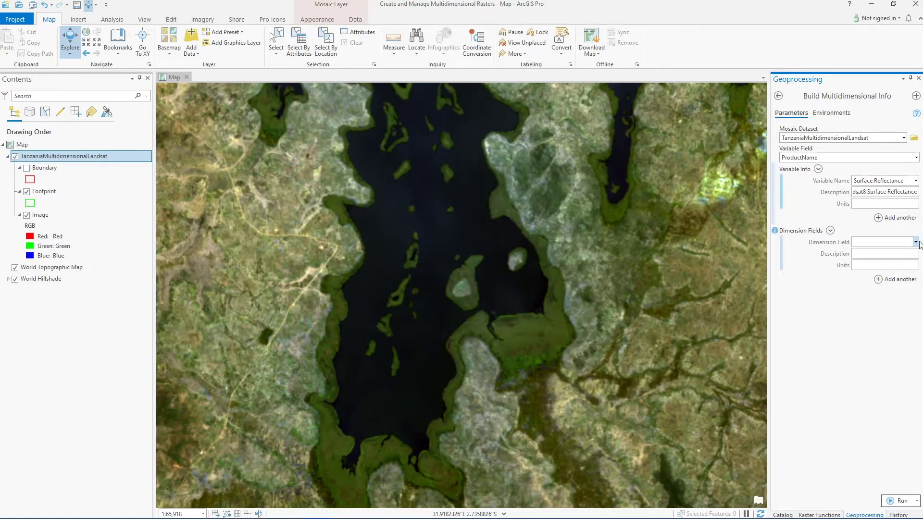
click(916, 242)
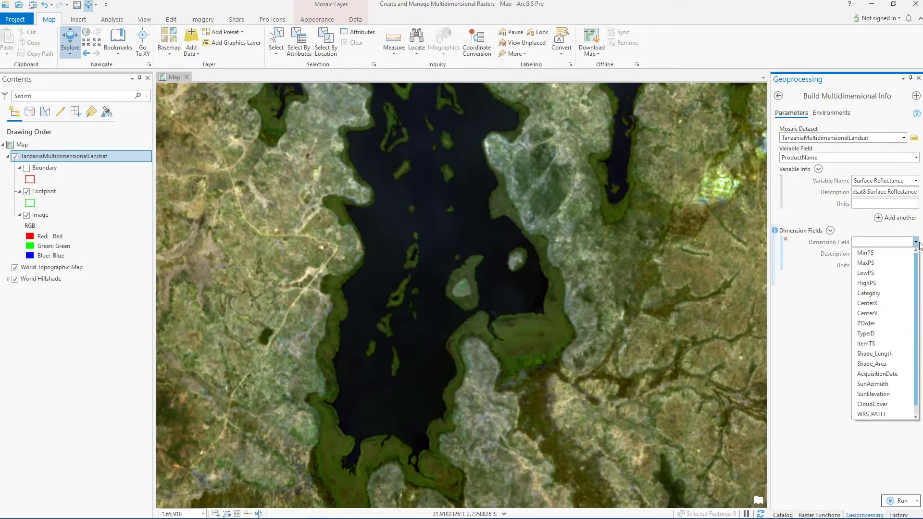
click(878, 373)
key(Tab)
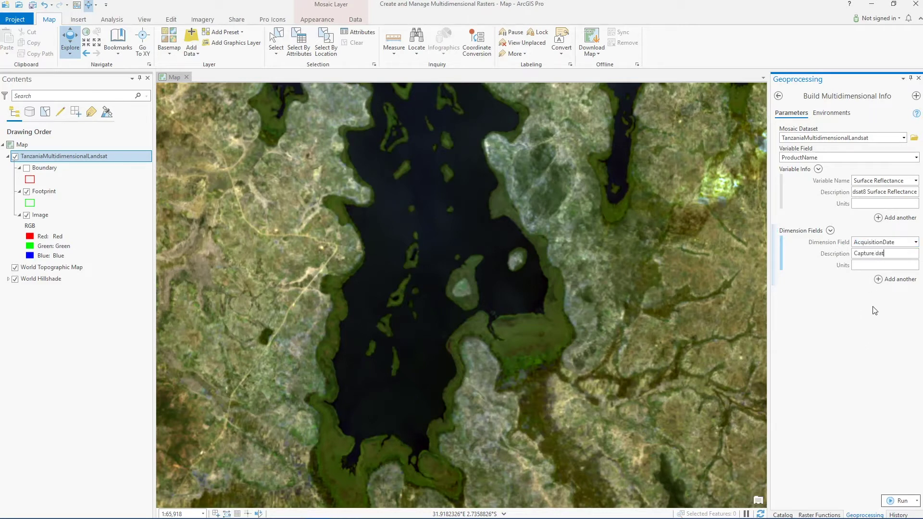
key(Tab)
click(897, 501)
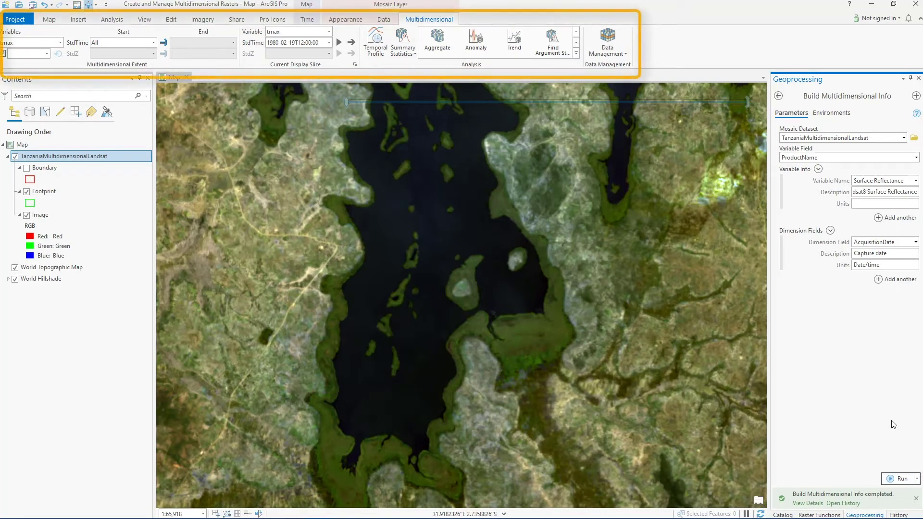
Verify in layer properties that Surface Reflectance has 8 StdTime slices, 2013-06-13 to 2020-08-03
right_click(122, 159)
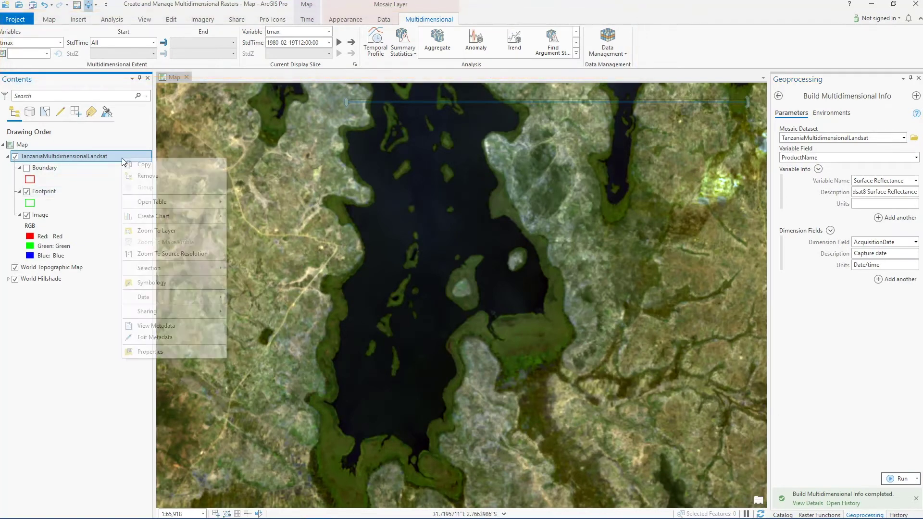
click(146, 352)
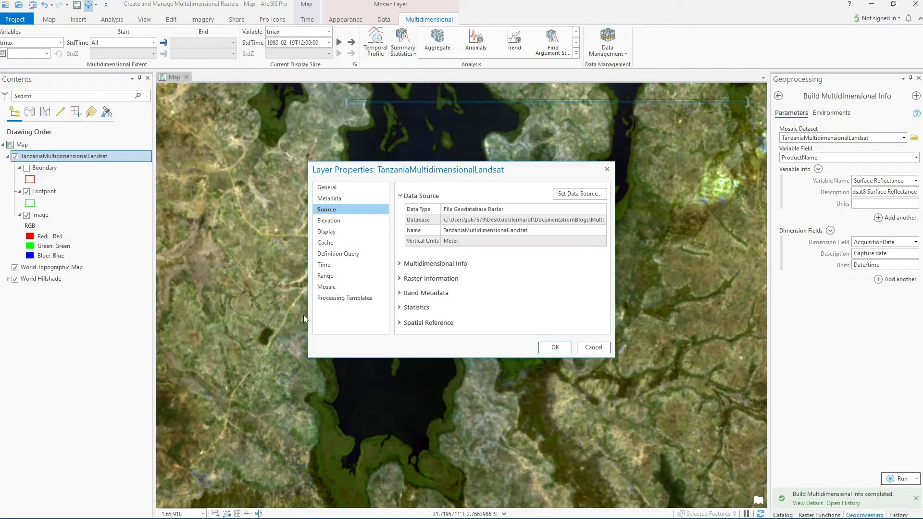
click(402, 263)
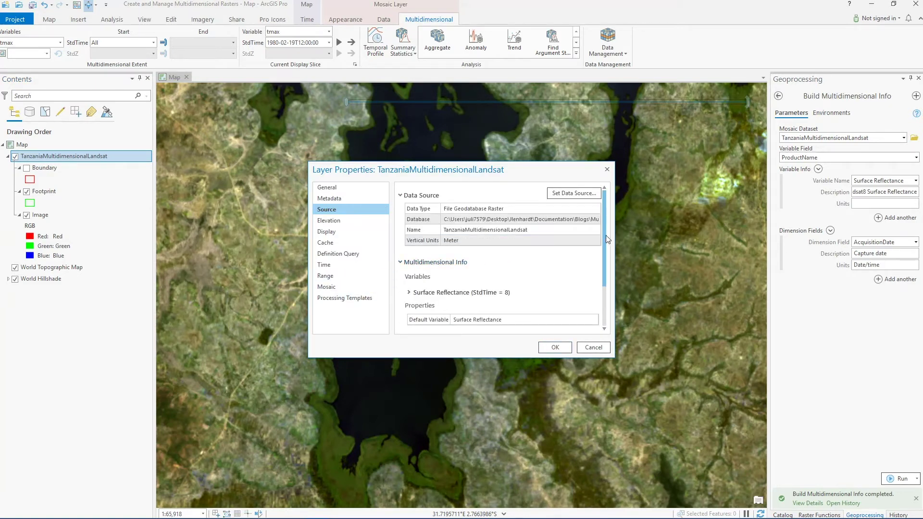
drag(604, 236, 604, 278)
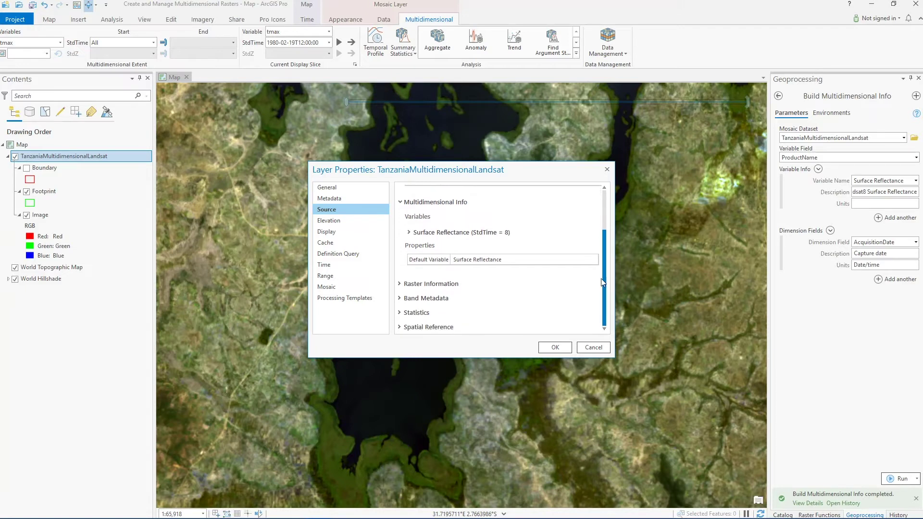
click(410, 235)
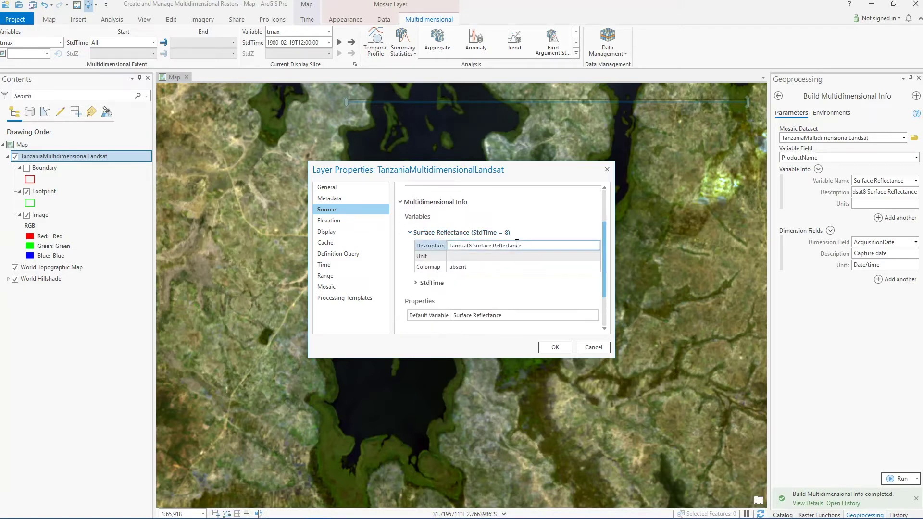
click(432, 284)
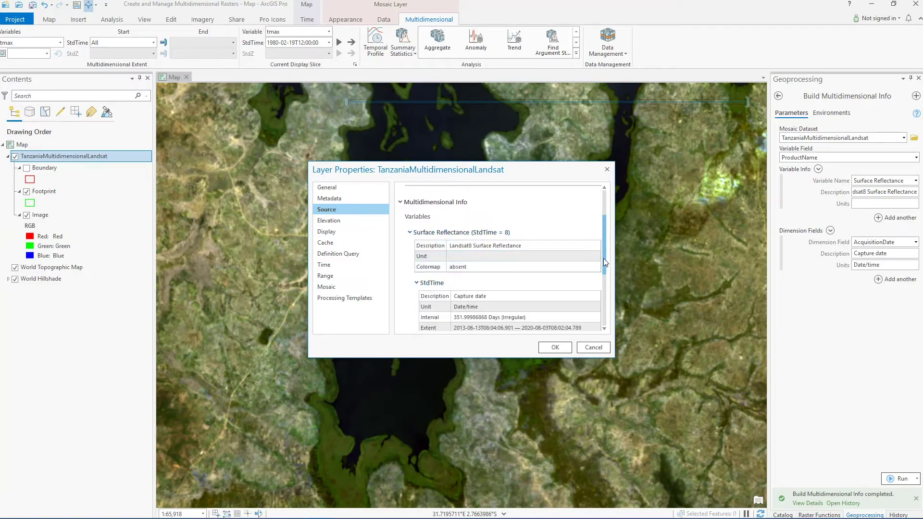
drag(603, 258, 604, 277)
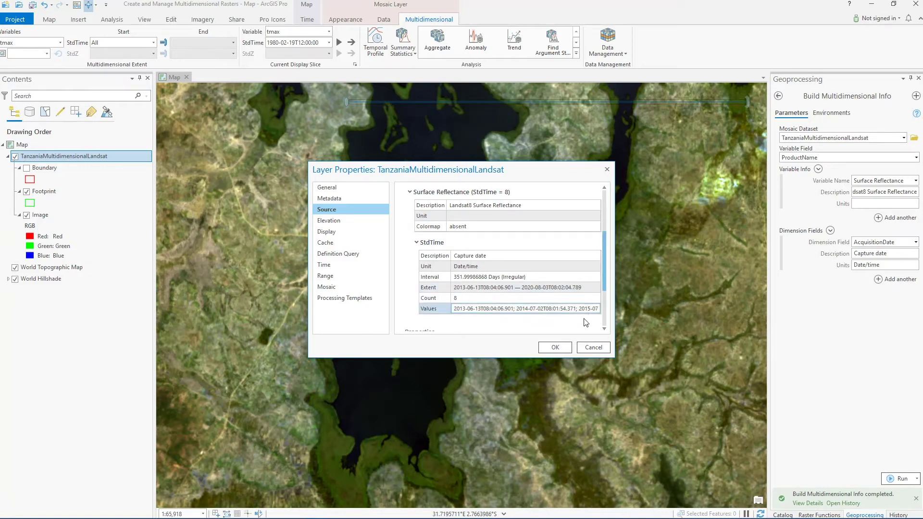
Create a temporal profile chart of the NearInfrared band over Standard Time
right_click(93, 157)
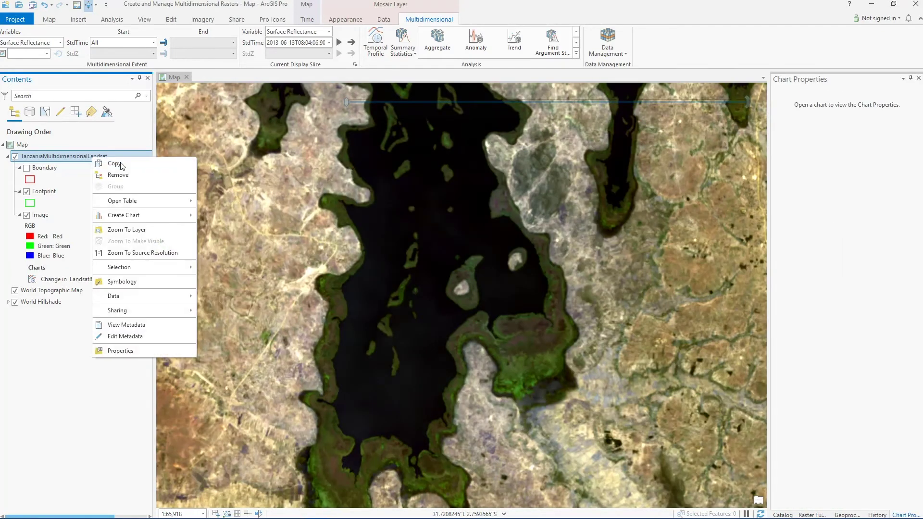
mouse_move(182, 217)
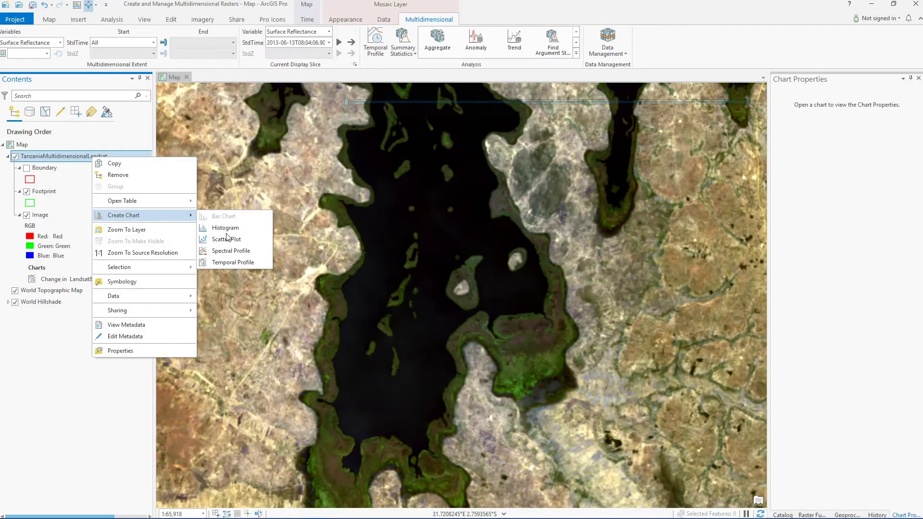
click(233, 262)
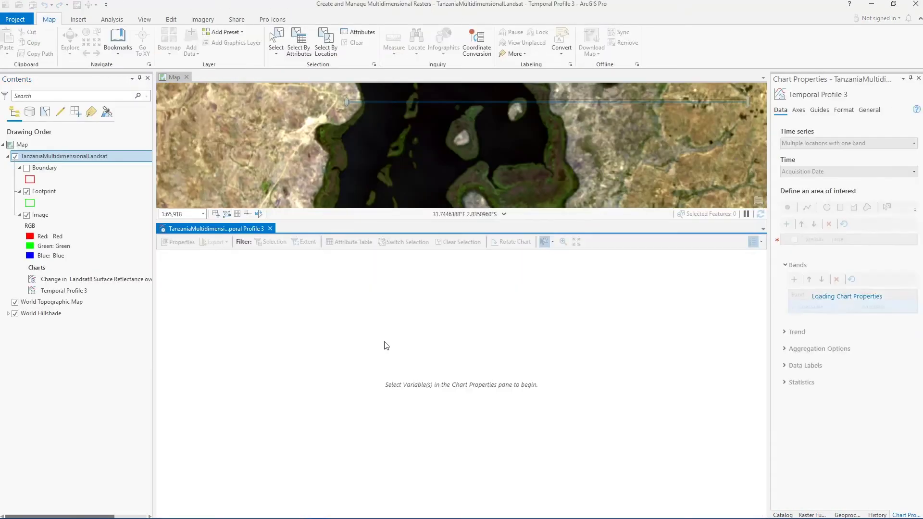
click(913, 171)
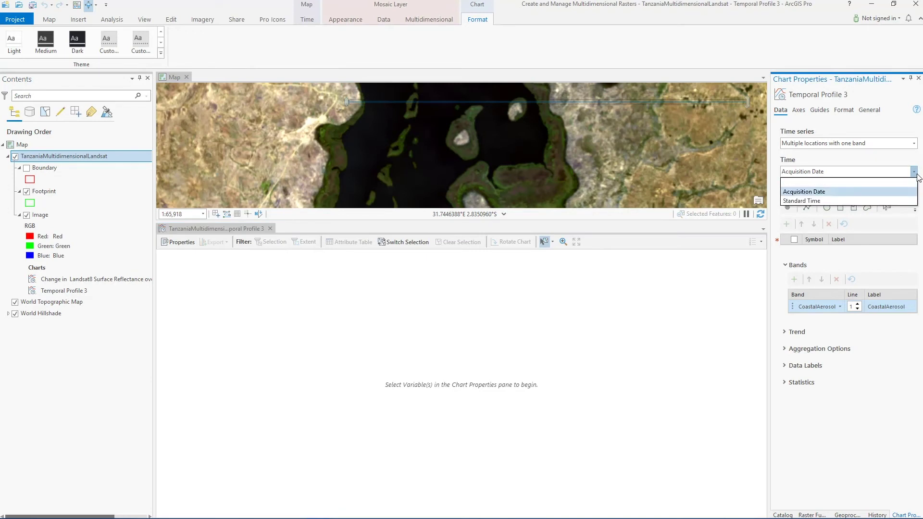
click(900, 202)
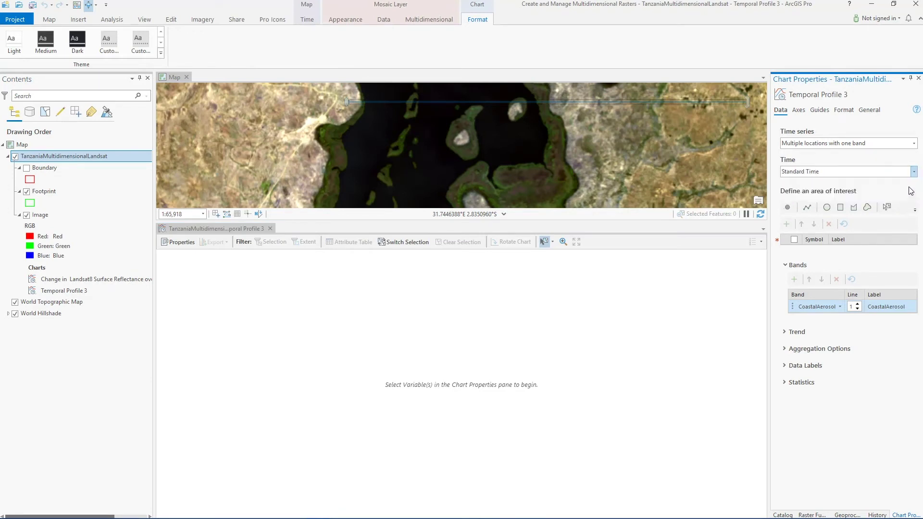
click(787, 208)
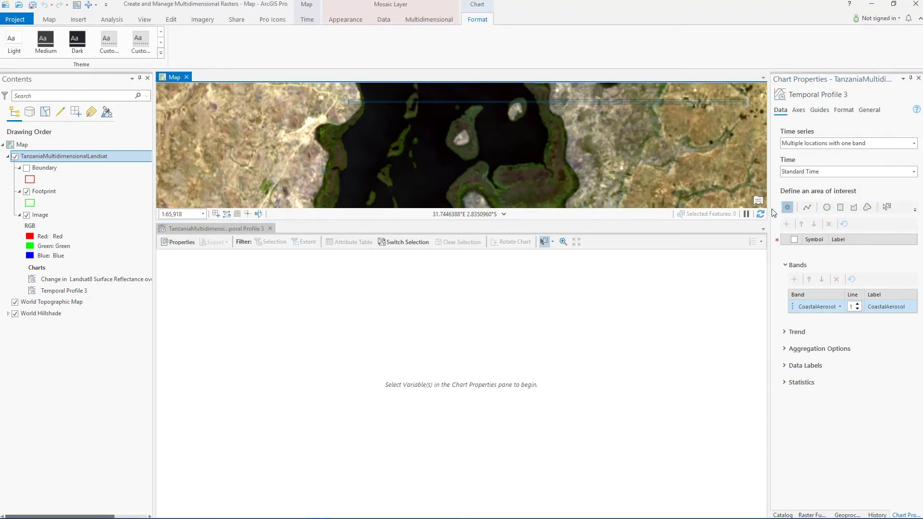
click(839, 310)
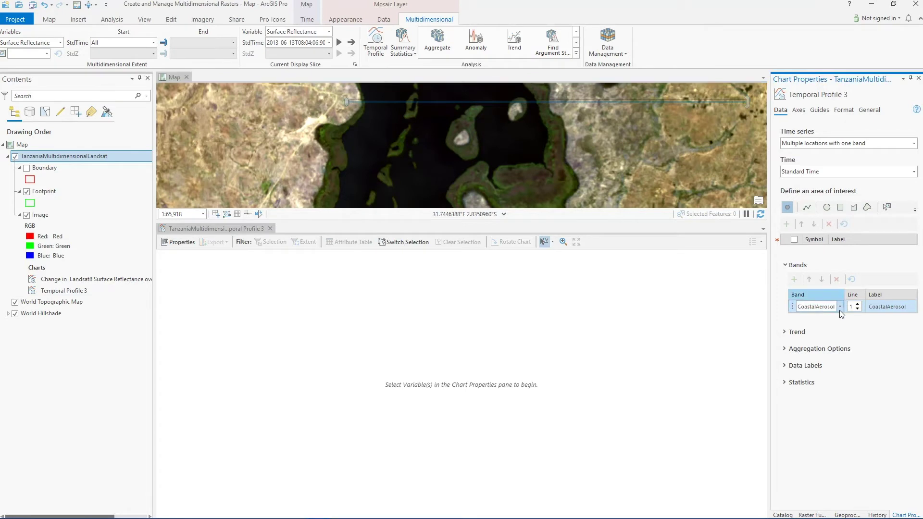
click(839, 307)
click(822, 359)
Place three sample points on the map for the profile, then close the chart
click(564, 188)
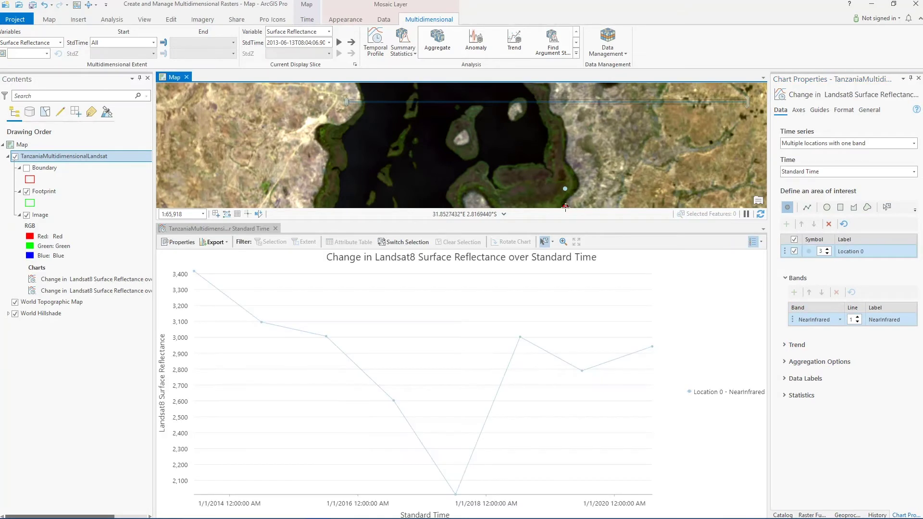
drag(566, 221, 613, 281)
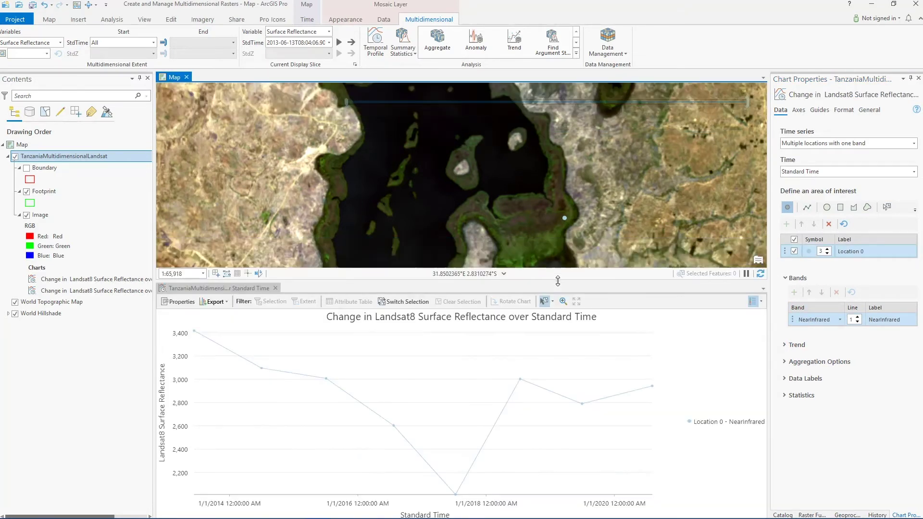
click(675, 191)
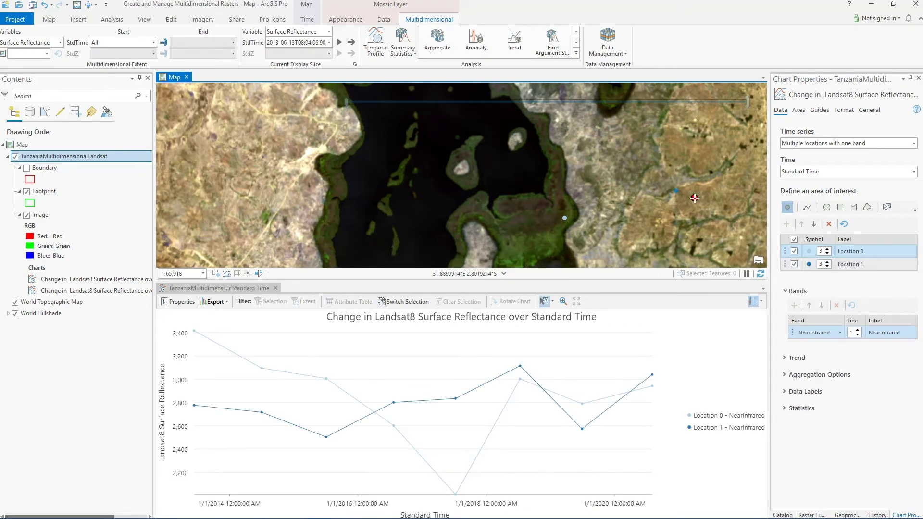
click(709, 249)
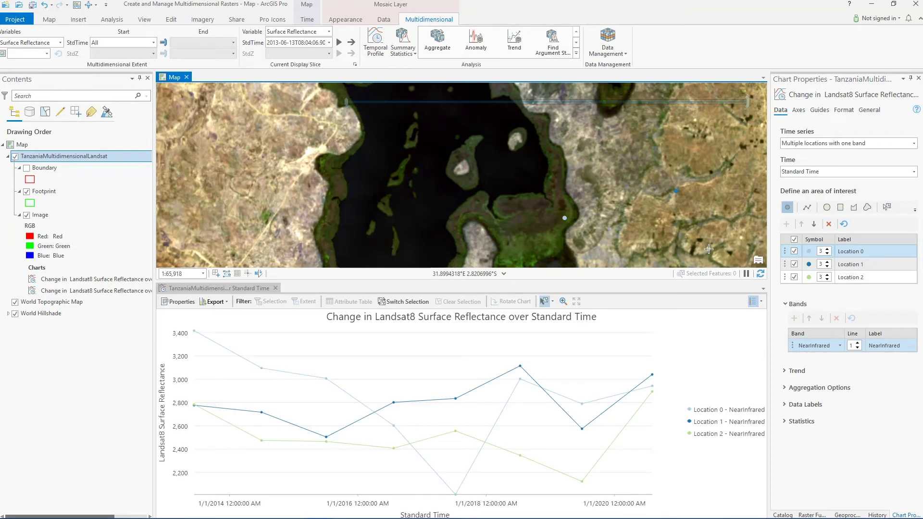
click(277, 290)
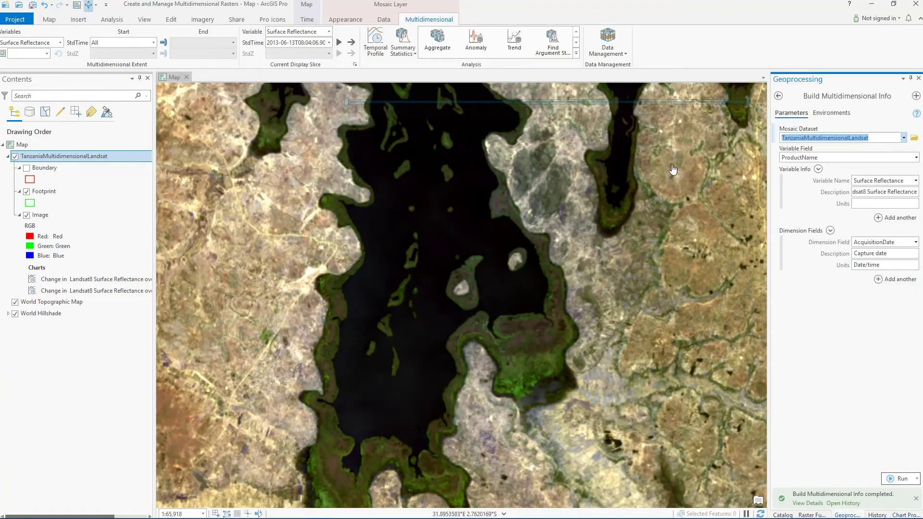
click(576, 53)
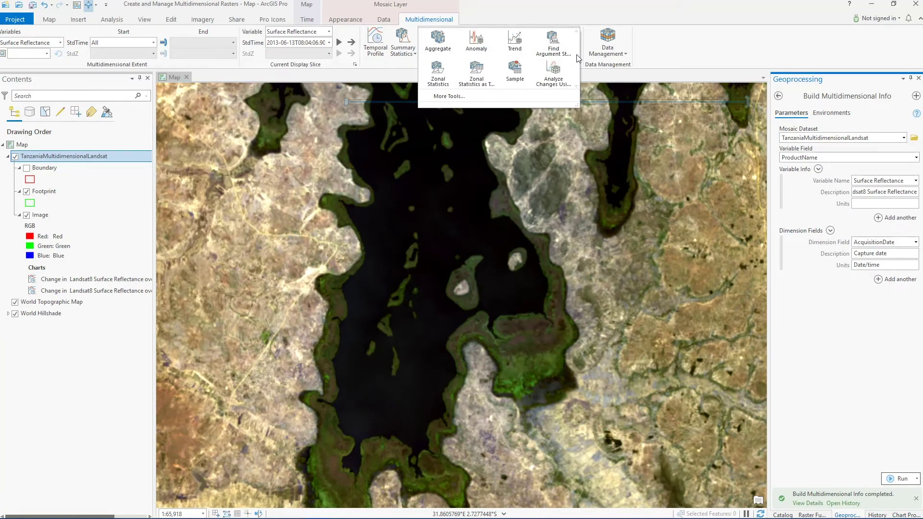
click(625, 54)
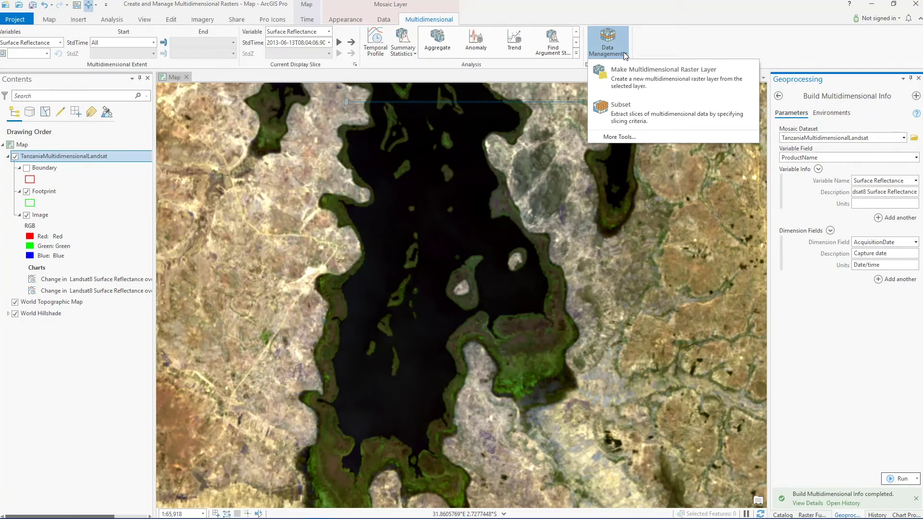
click(673, 57)
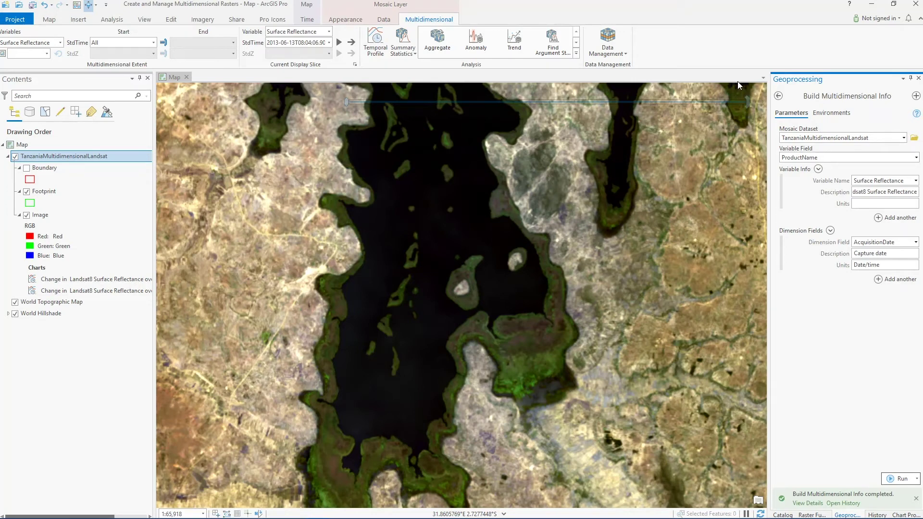
Copy Raster TanzaniaMultidimensionalLandsat to TanzaniaMdimLandsat.crf, processed as multidimensional
click(779, 97)
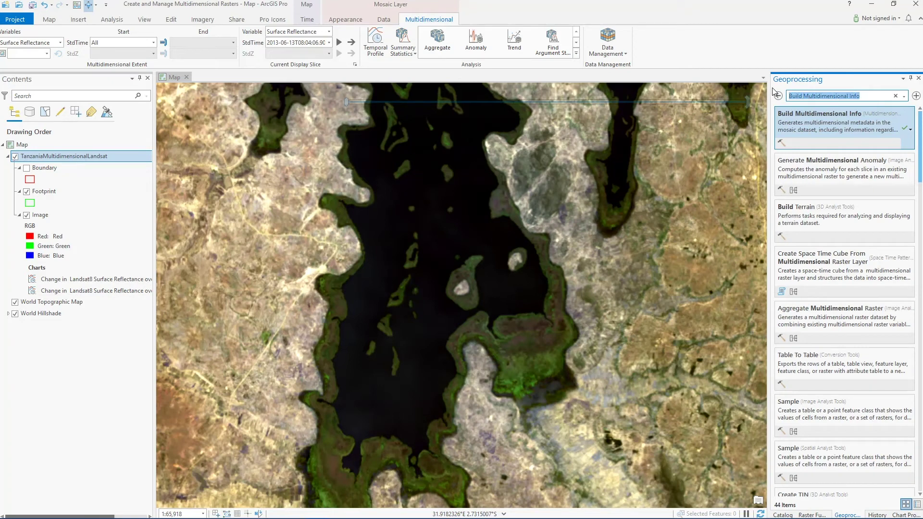
text(Copy Raster)
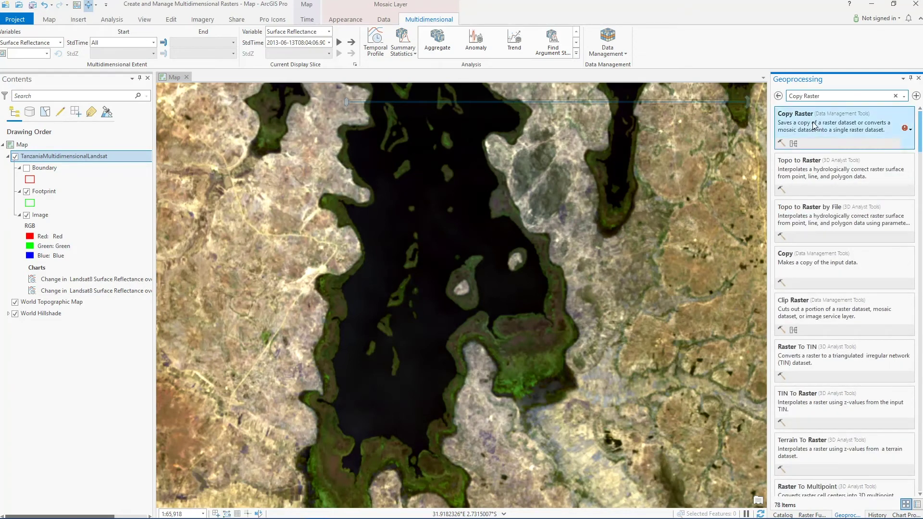
click(846, 127)
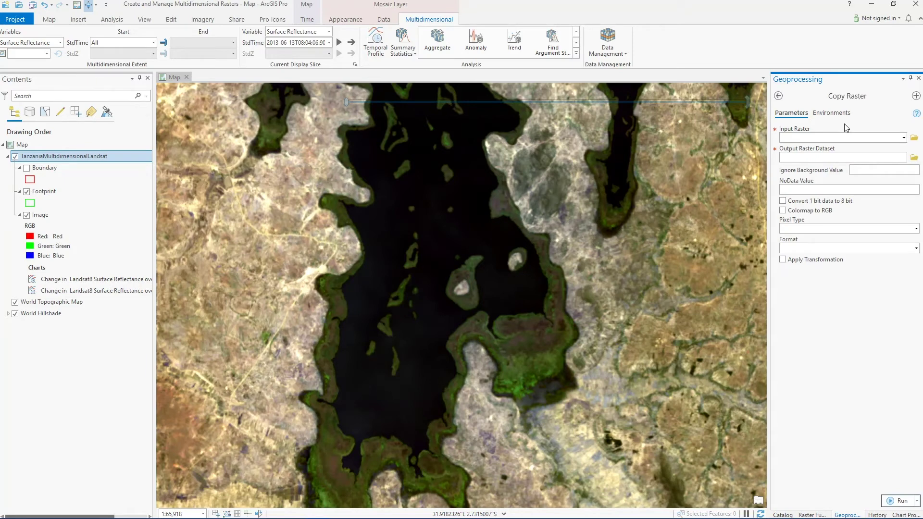
click(904, 140)
click(896, 150)
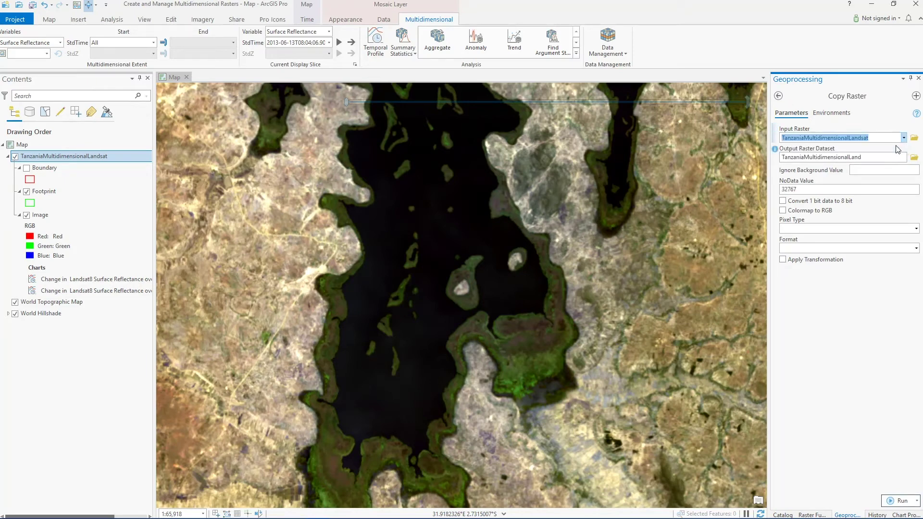
click(896, 157)
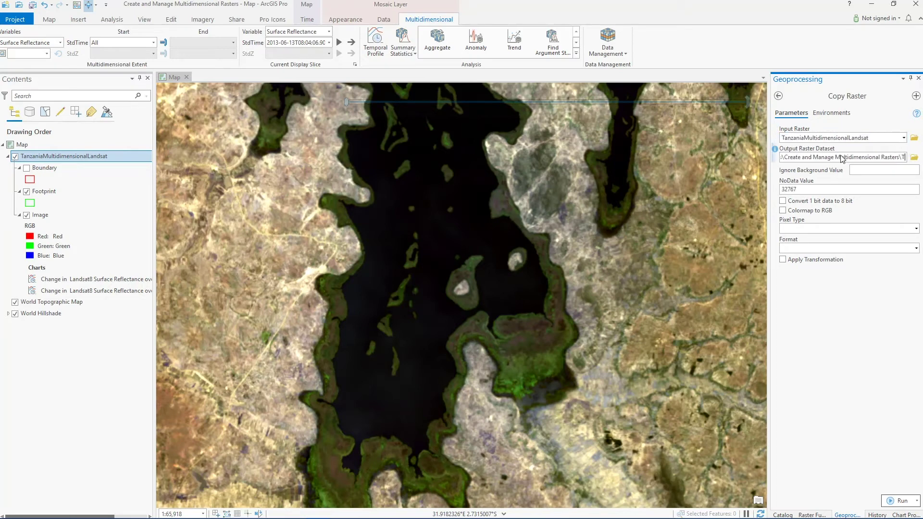
key(BackSpace)
key(BackSpace)
key(BackSpace)
key(BackSpace)
key(BackSpace)
key(BackSpace)
key(BackSpace)
key(BackSpace)
key(BackSpace)
key(BackSpace)
key(BackSpace)
key(BackSpace)
key(BackSpace)
key(BackSpace)
key(BackSpace)
key(BackSpace)
key(BackSpace)
key(BackSpace)
key(BackSpace)
key(BackSpace)
text(MdimLandsat.crf)
click(914, 184)
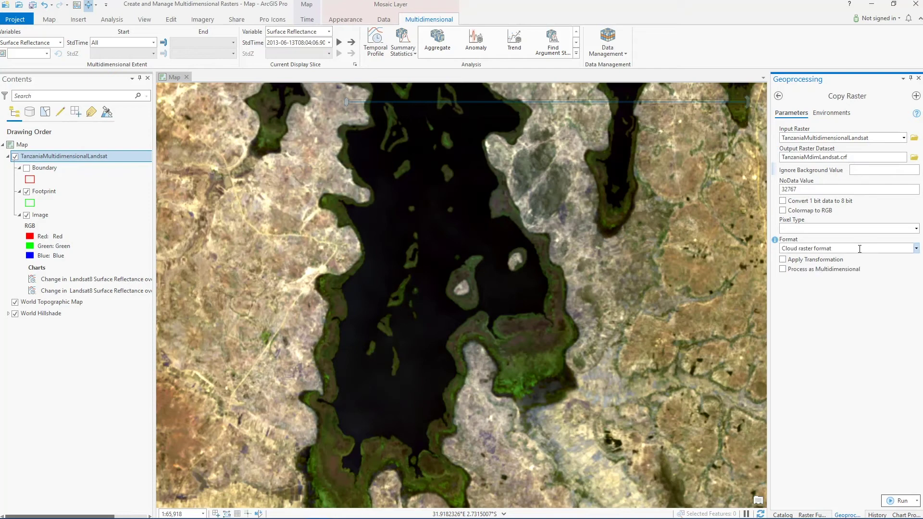
click(829, 270)
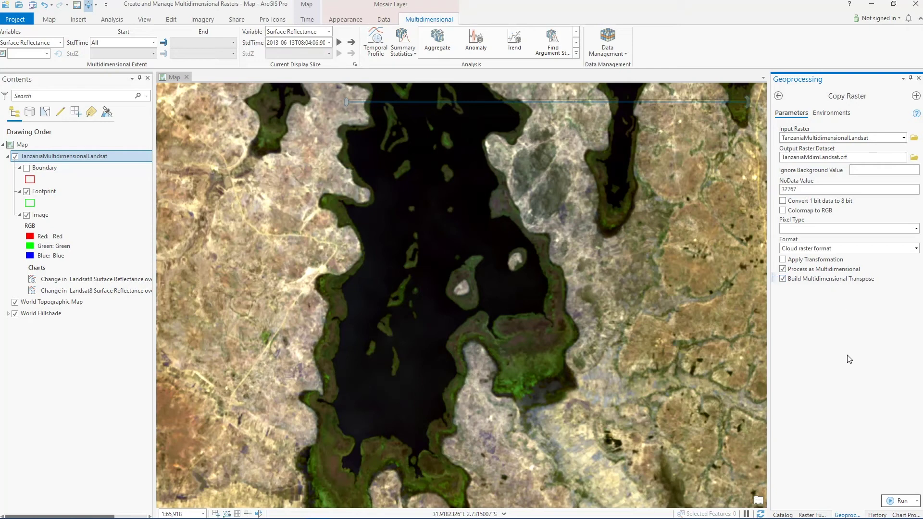
click(893, 501)
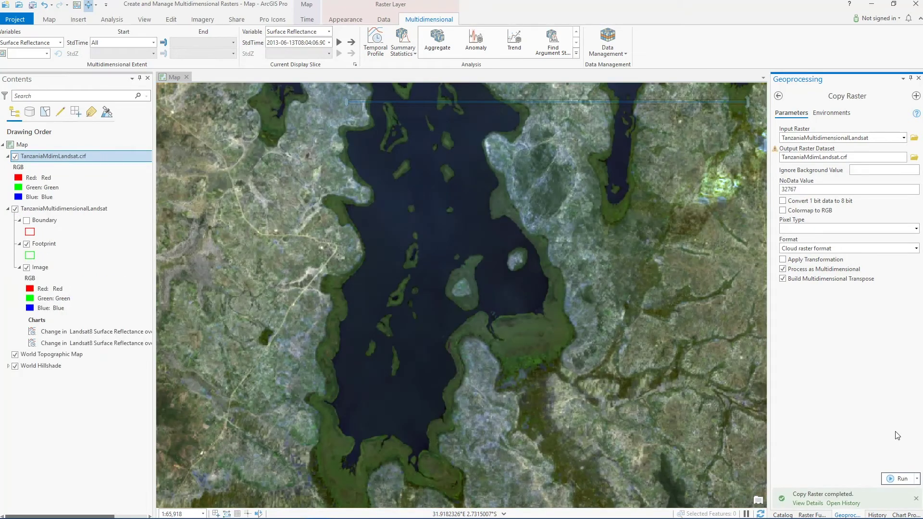
Review the Surface Reflectance multidimensional info in the crf layer's properties
right_click(63, 158)
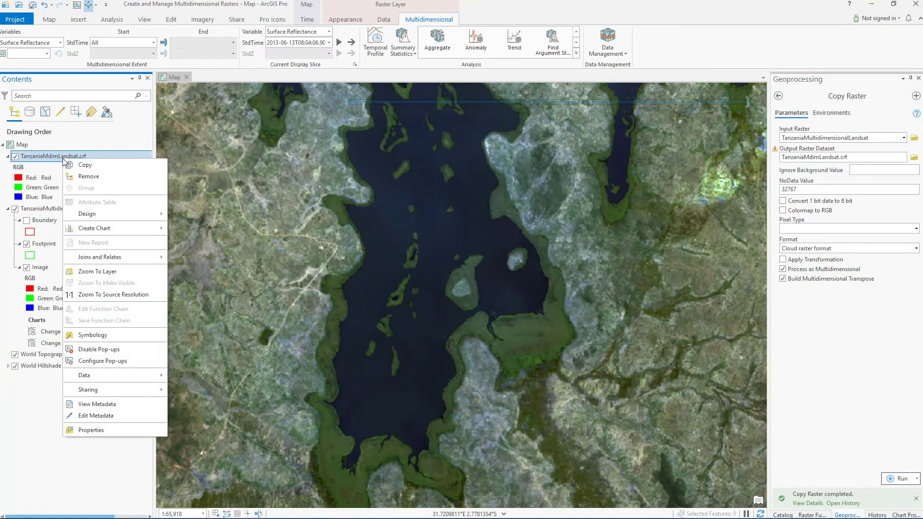
click(110, 430)
click(451, 263)
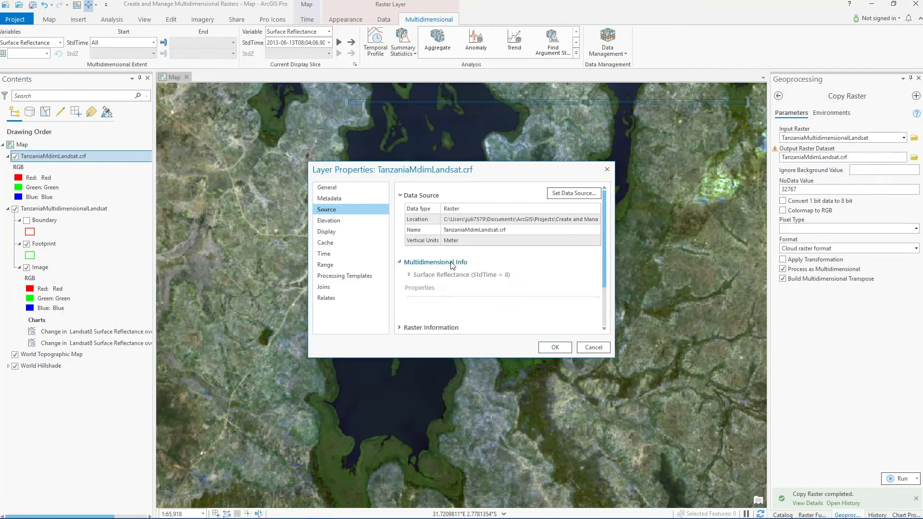
click(488, 293)
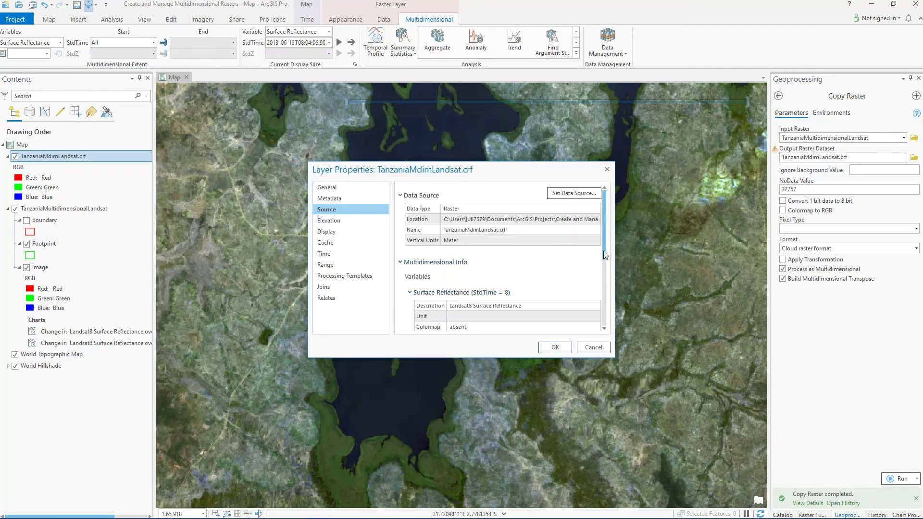
drag(604, 255, 603, 296)
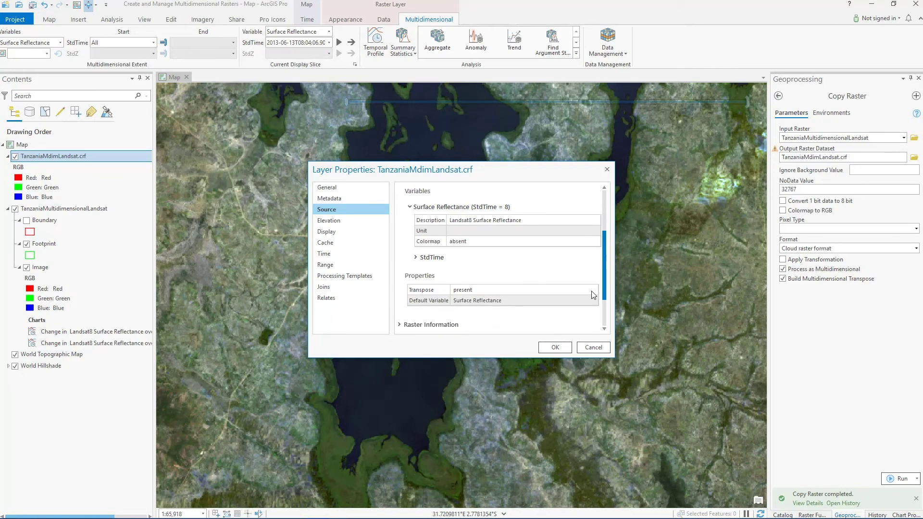
click(555, 347)
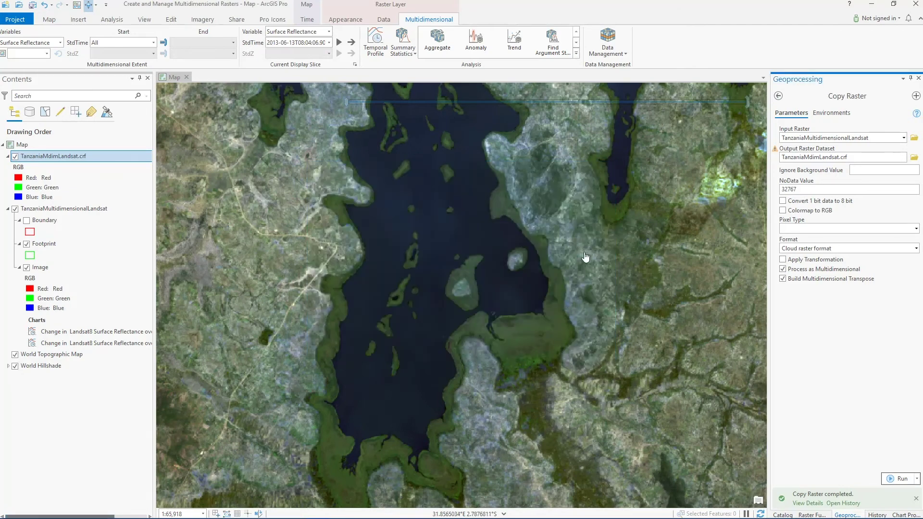
Collapse the TanzaniaMultidimensionalLandsat layer and bring up the Raster Functions pane
click(608, 48)
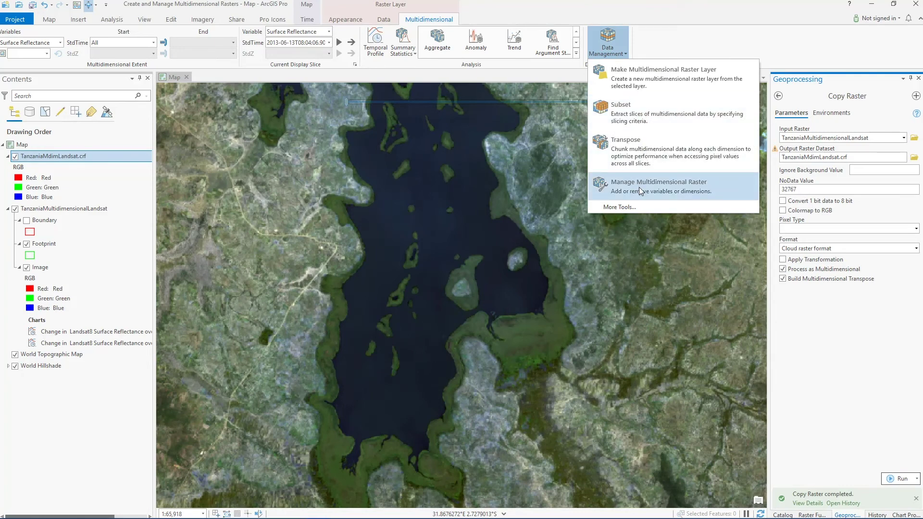
click(653, 220)
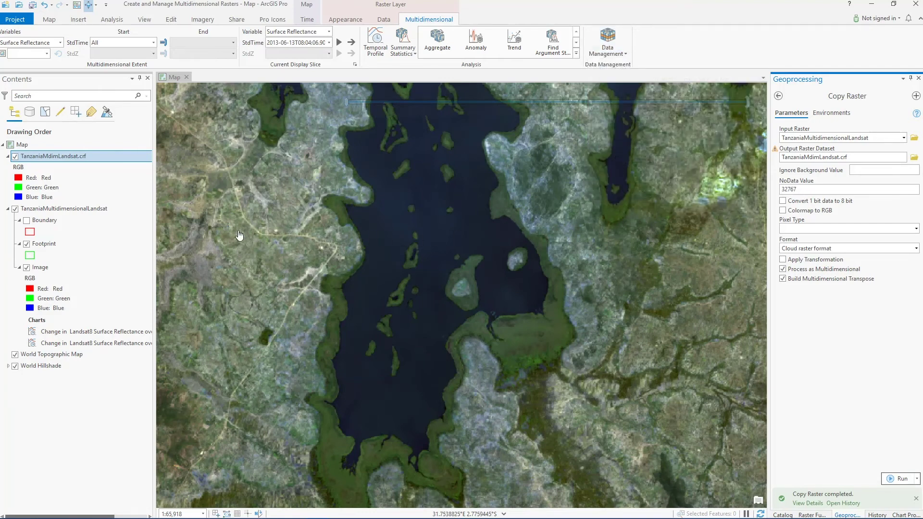
click(7, 208)
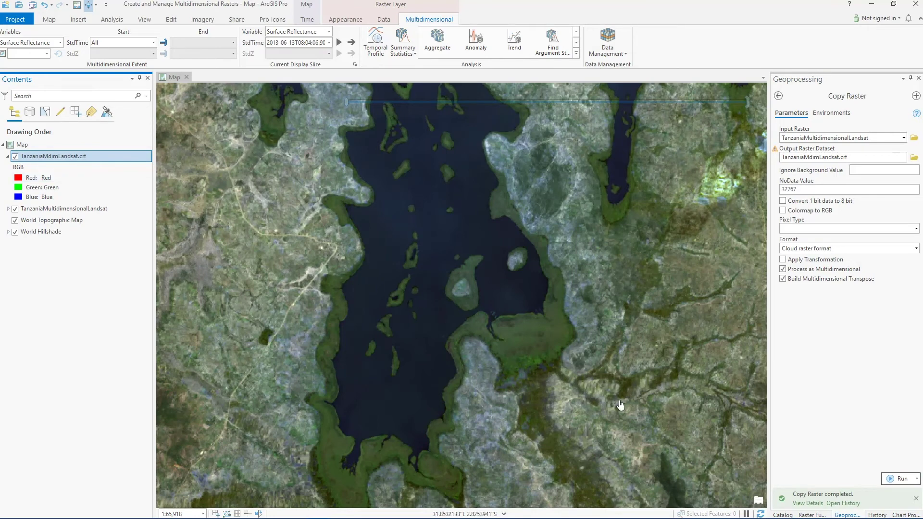
click(812, 515)
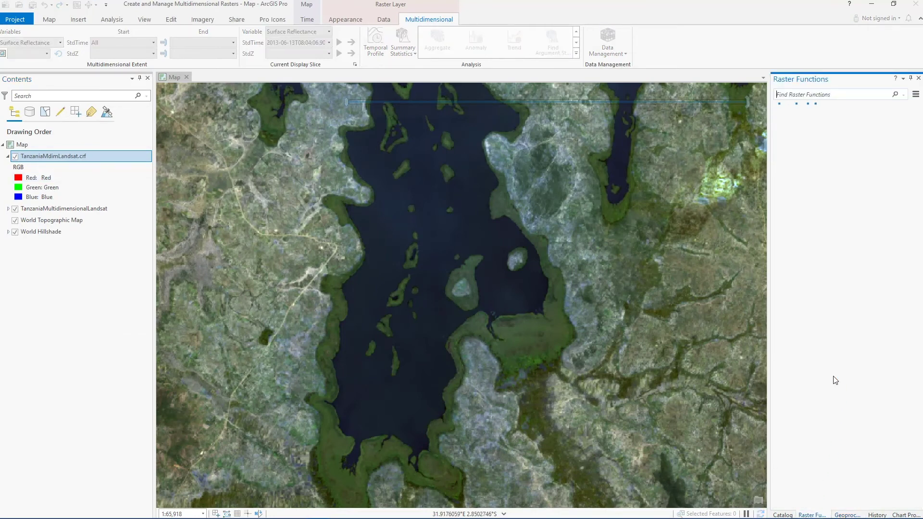
Create a Band Arithmetic NDVI layer from TanzaniaMdimLandsat.crf using band indexes 5 4
click(828, 96)
text(band )
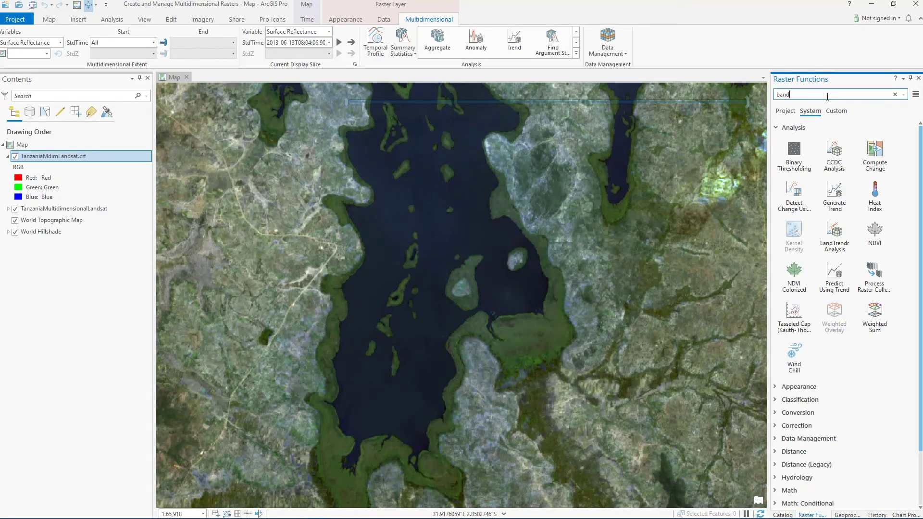
text(a)
text(r)
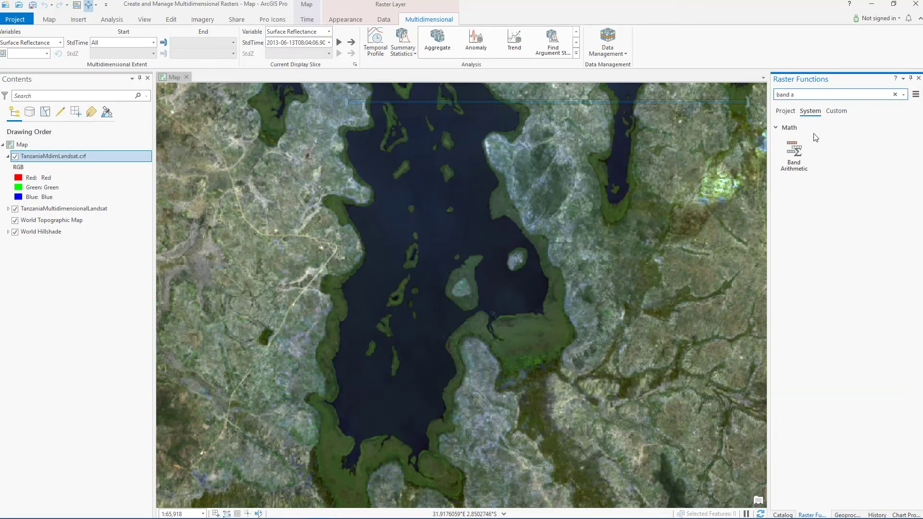
double_click(797, 152)
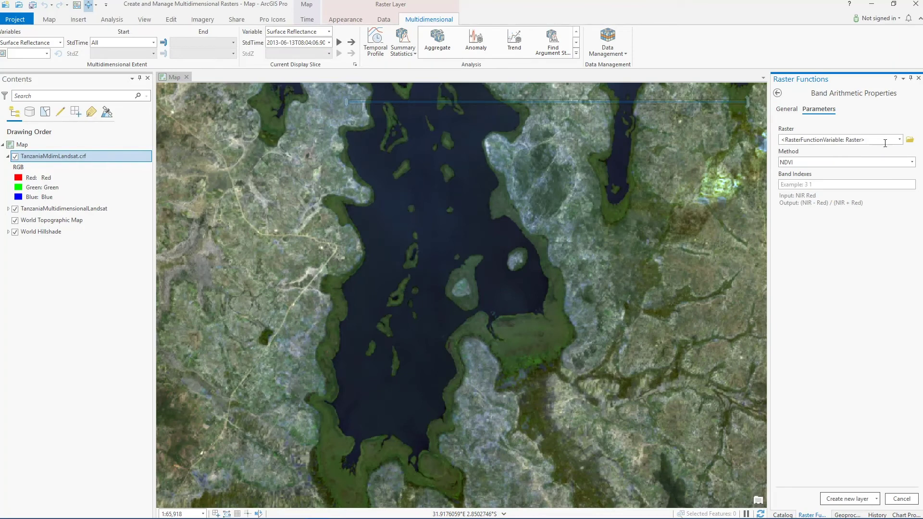
click(899, 140)
click(898, 149)
text(5 4)
click(846, 498)
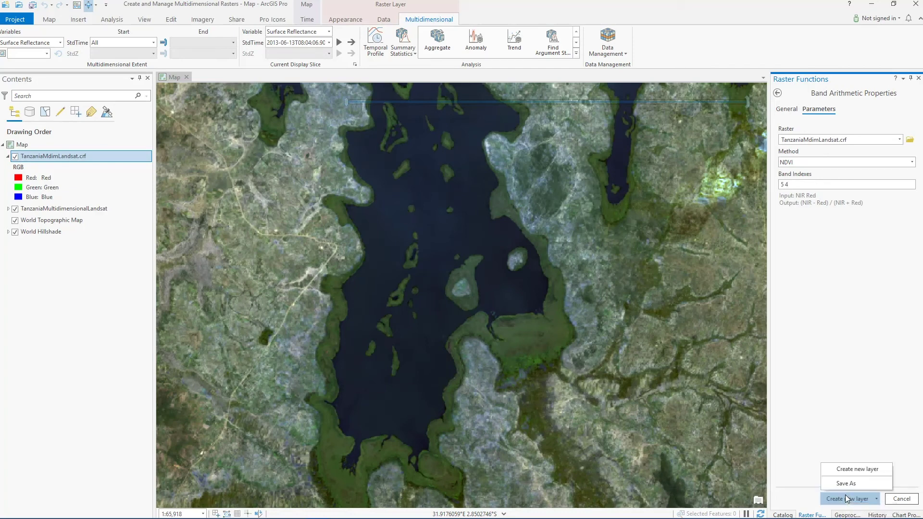
click(842, 502)
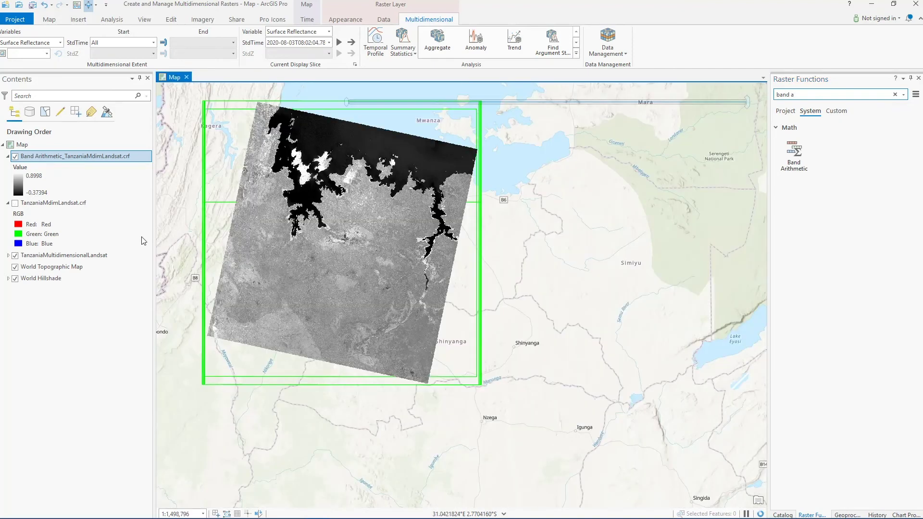
Hide TanzaniaMultidimensionalLandsat and view NDVI slices 2013-06-13 and 2015-07-05, ending on 2018-07-13
click(15, 255)
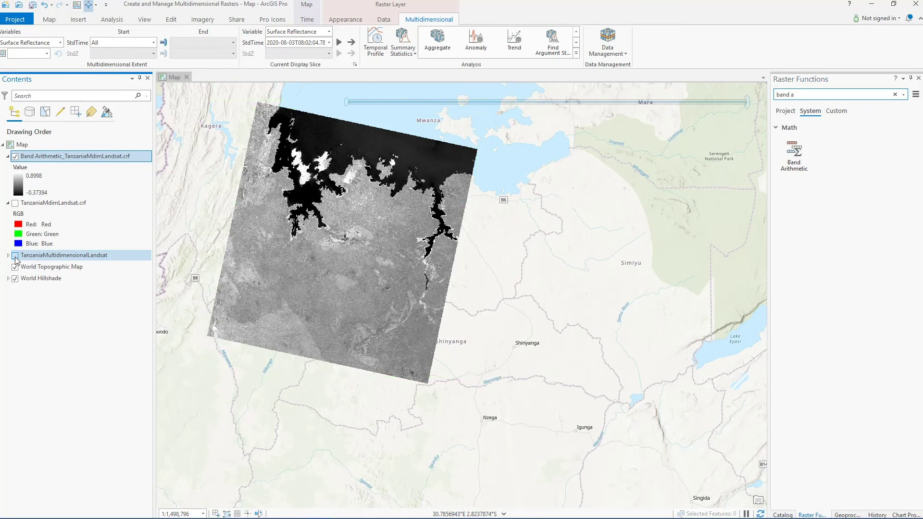
click(329, 42)
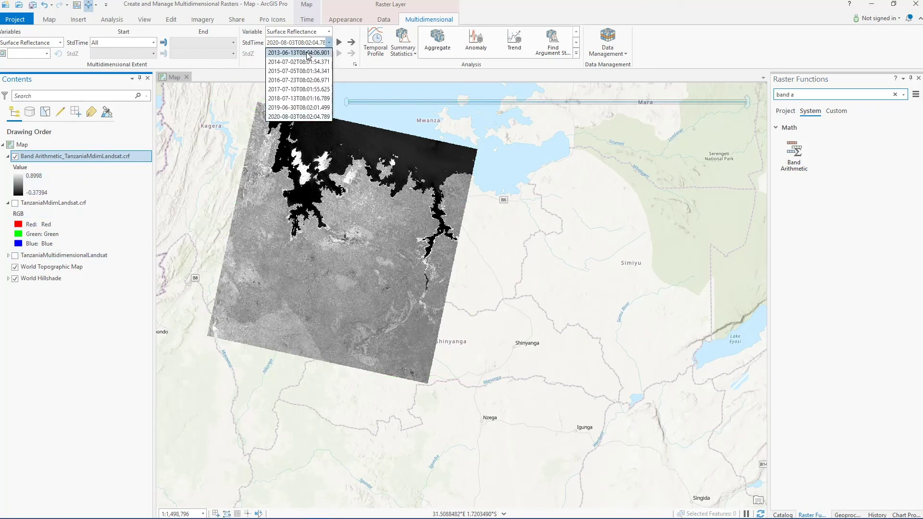
click(308, 53)
click(329, 43)
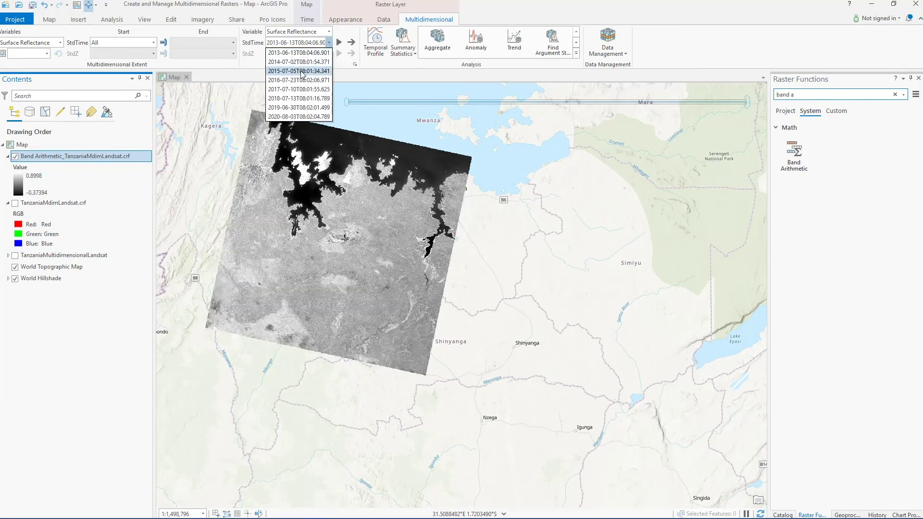
click(302, 71)
click(304, 44)
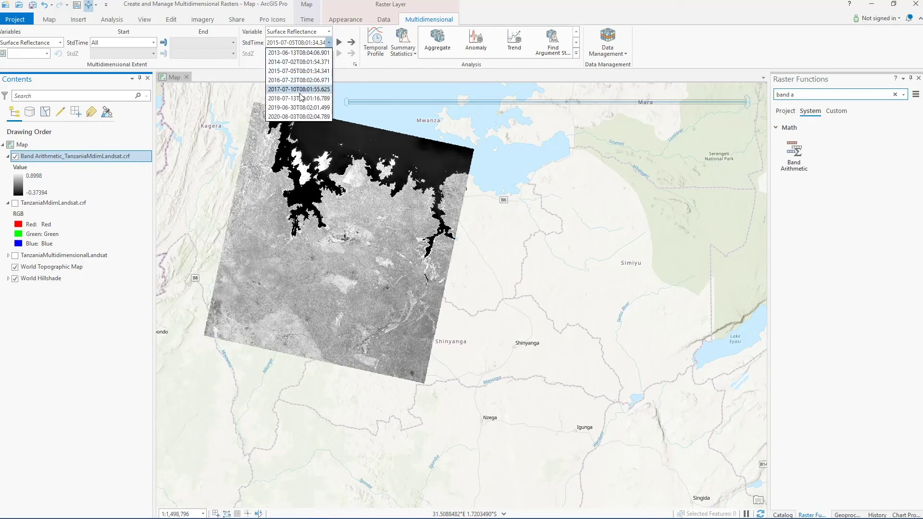
click(301, 99)
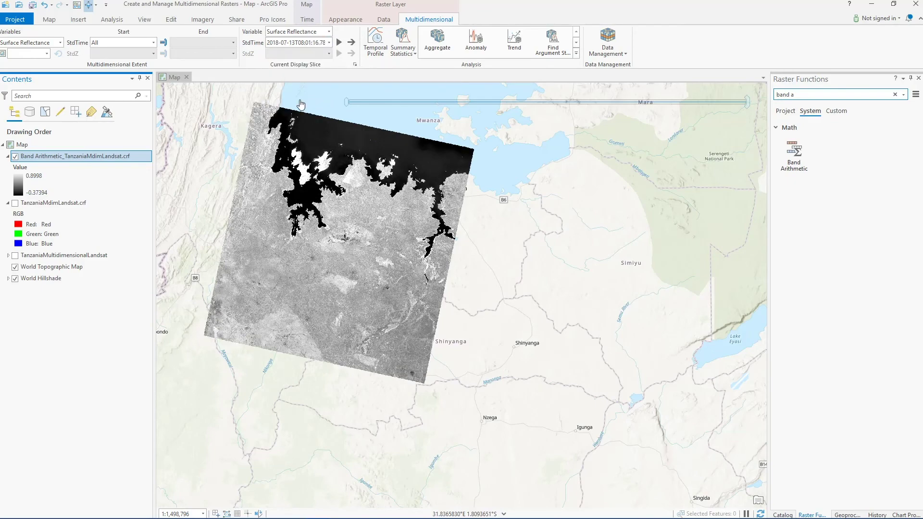